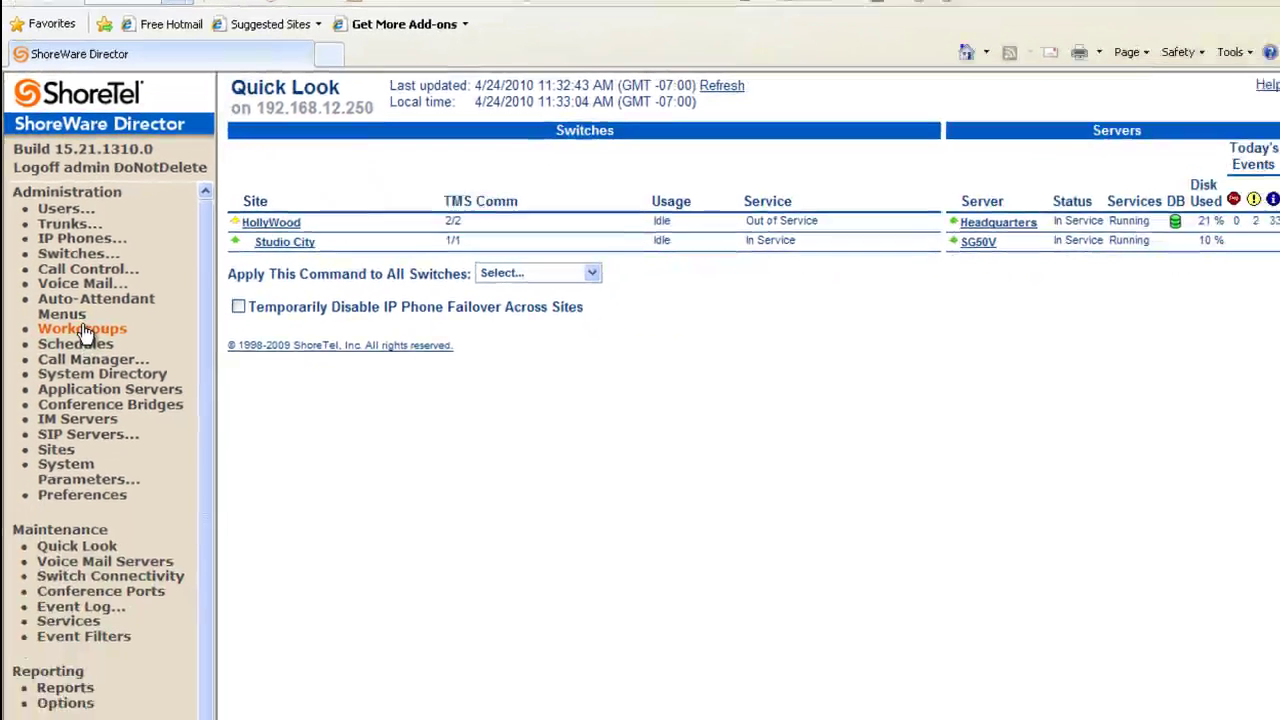
Show the Workgroups list, where Actors Help Desk appears at extension 850 with 5 agents
left_click(110, 495)
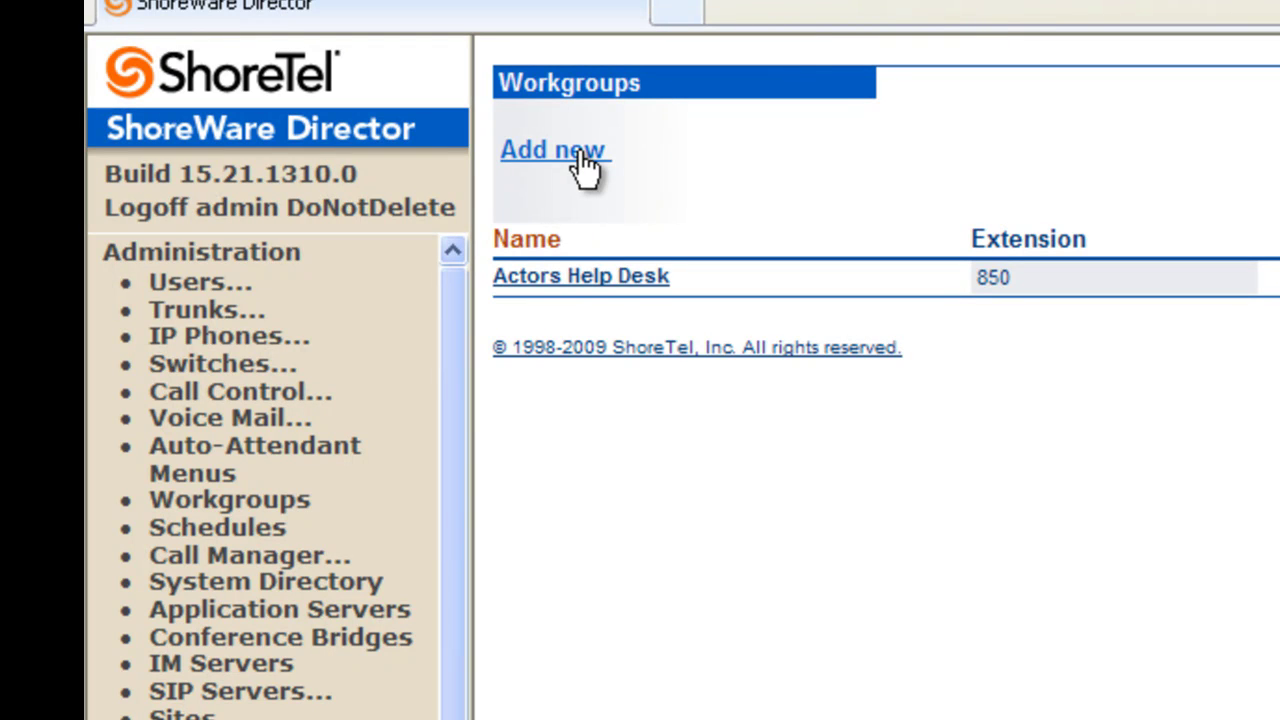
Open Actors Help Desk, dismiss the missing prompt-file warning, and highlight the workgroup name
left_click(578, 285)
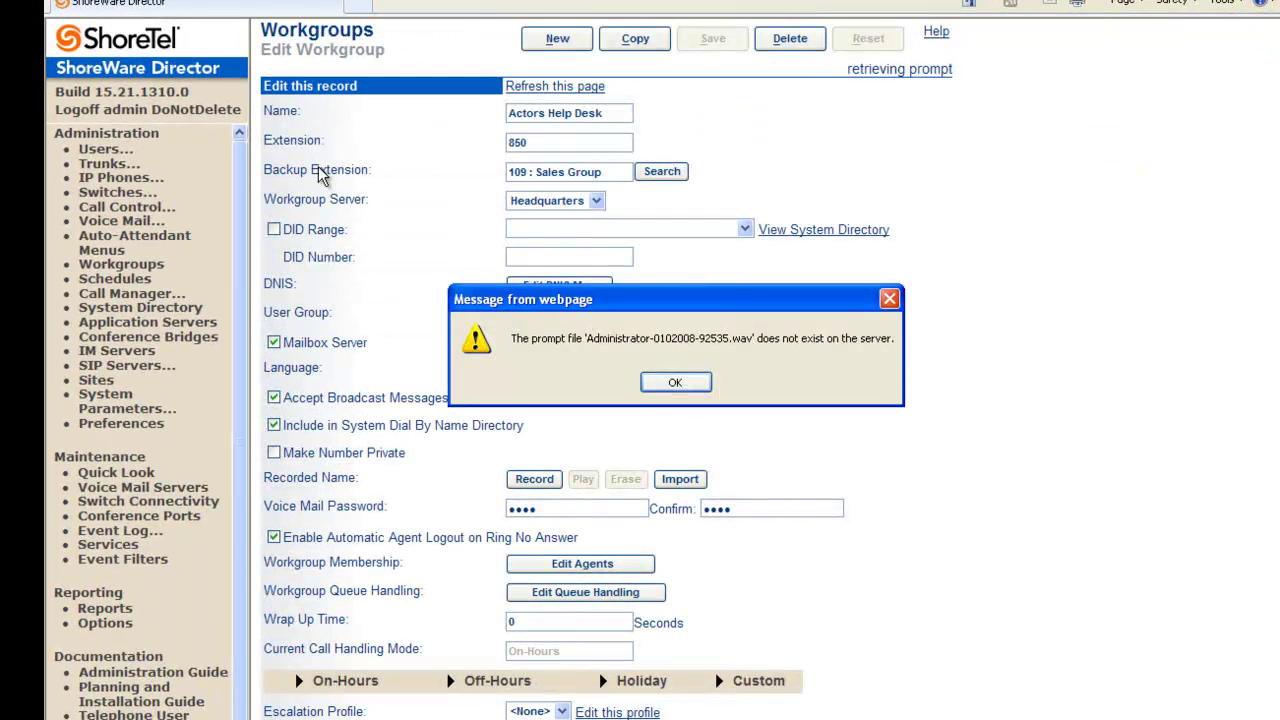
left_click(676, 384)
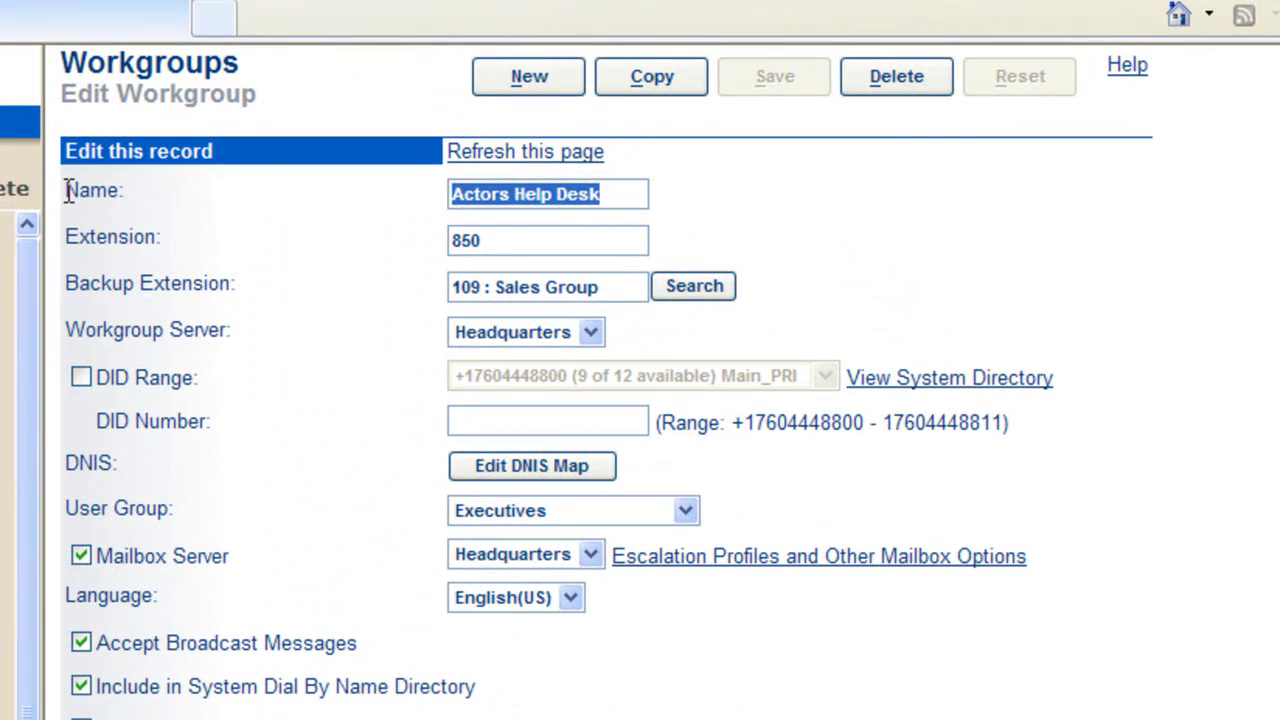
left_click_drag(264, 110, 312, 120)
left_click_drag(143, 204, 512, 247)
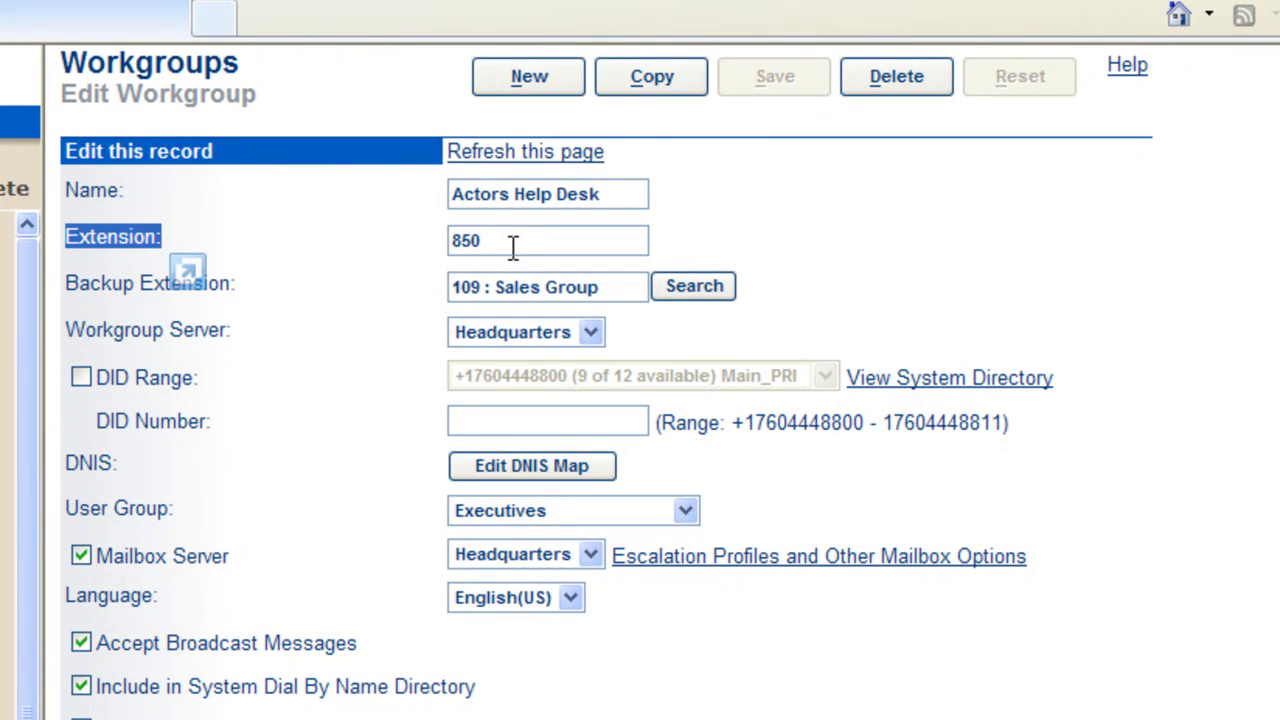
Review the backup extension 109: Sales Group and the name Actors Help Desk
left_click(280, 335)
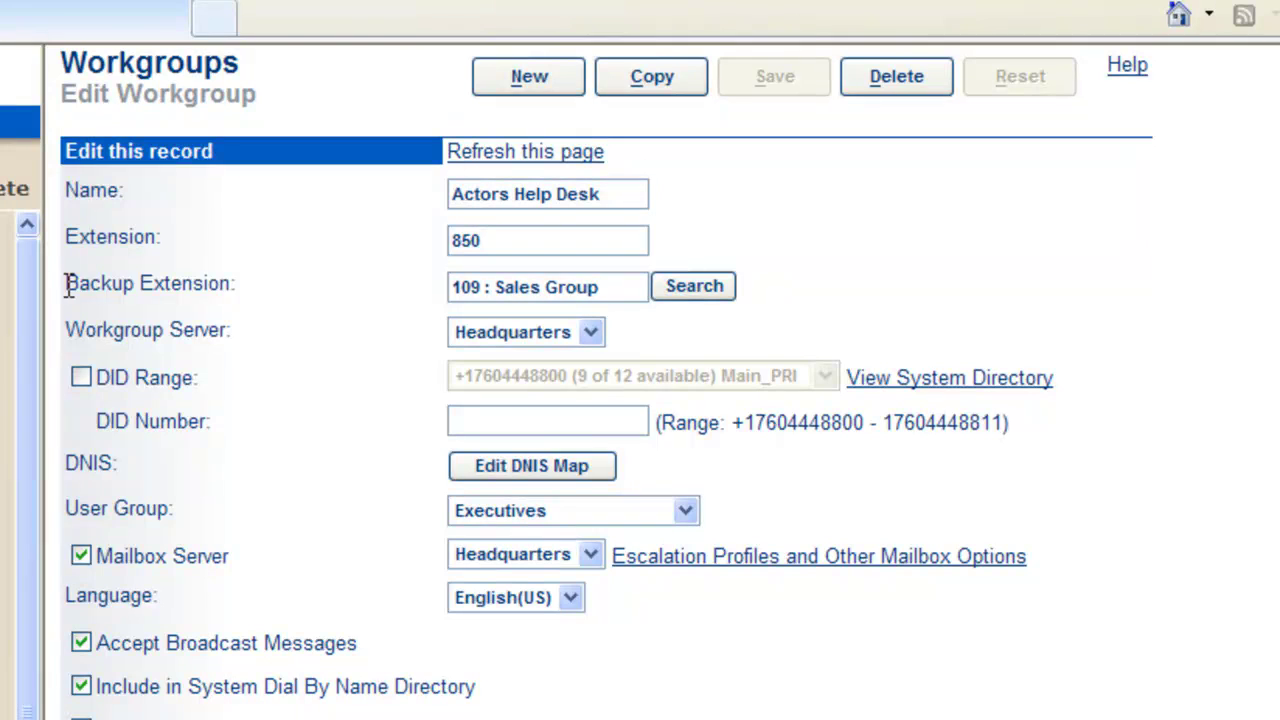
left_click_drag(68, 285, 184, 283)
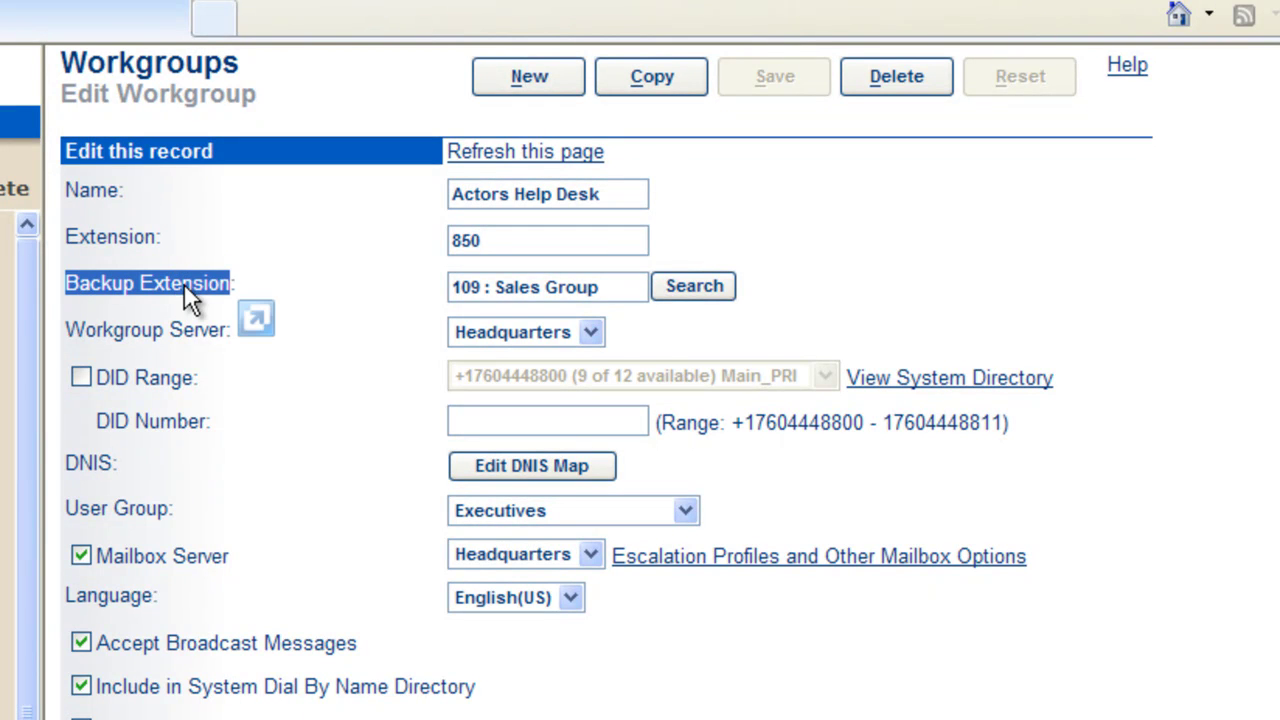
left_click(615, 287)
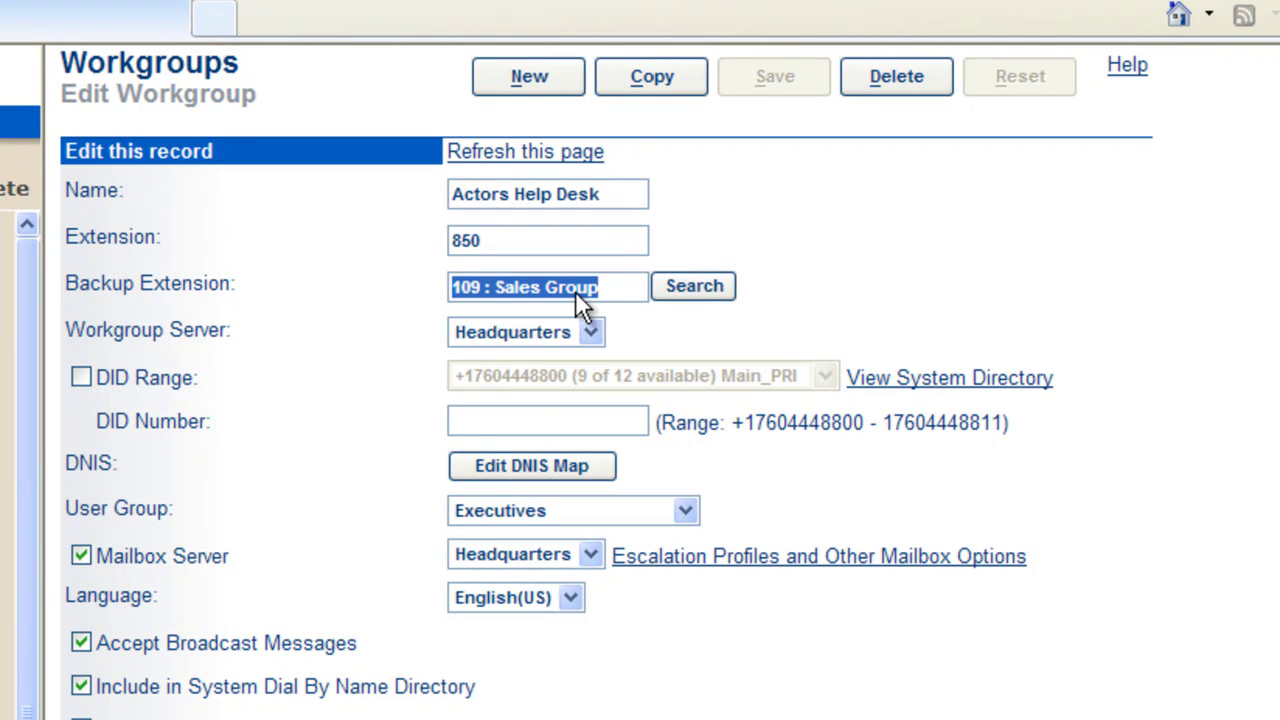
left_click(590, 192)
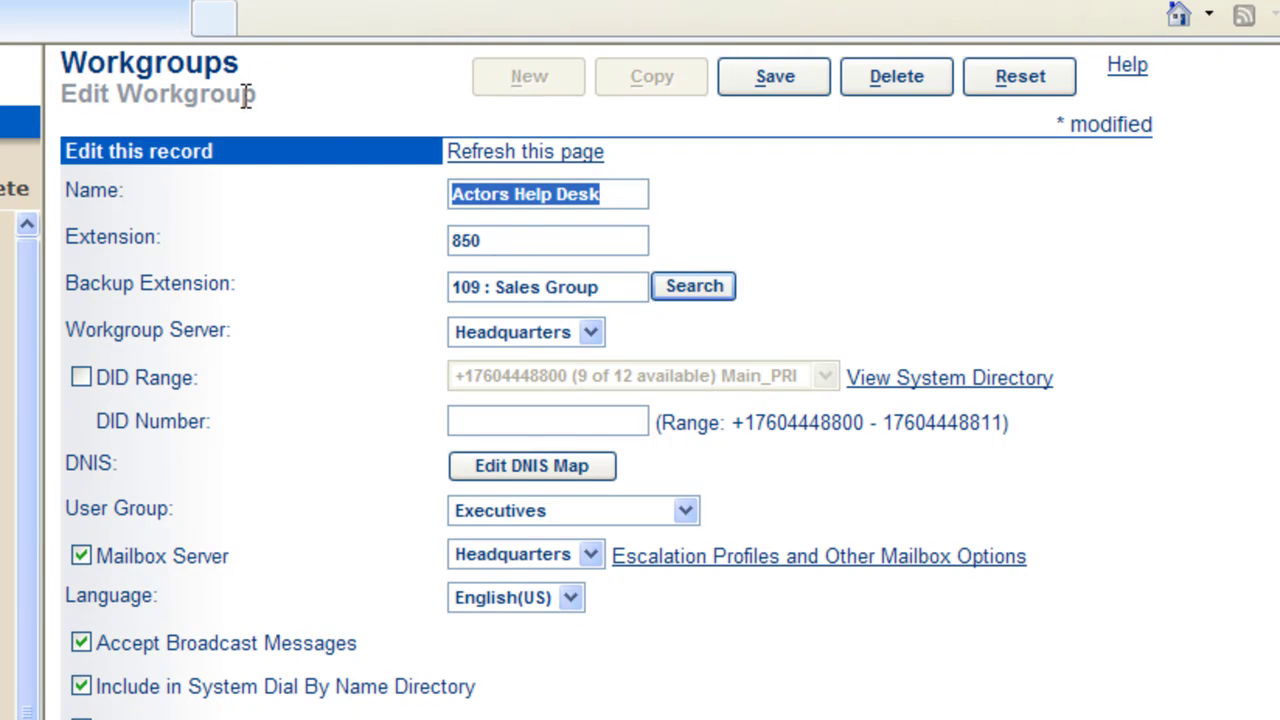
left_click(593, 288)
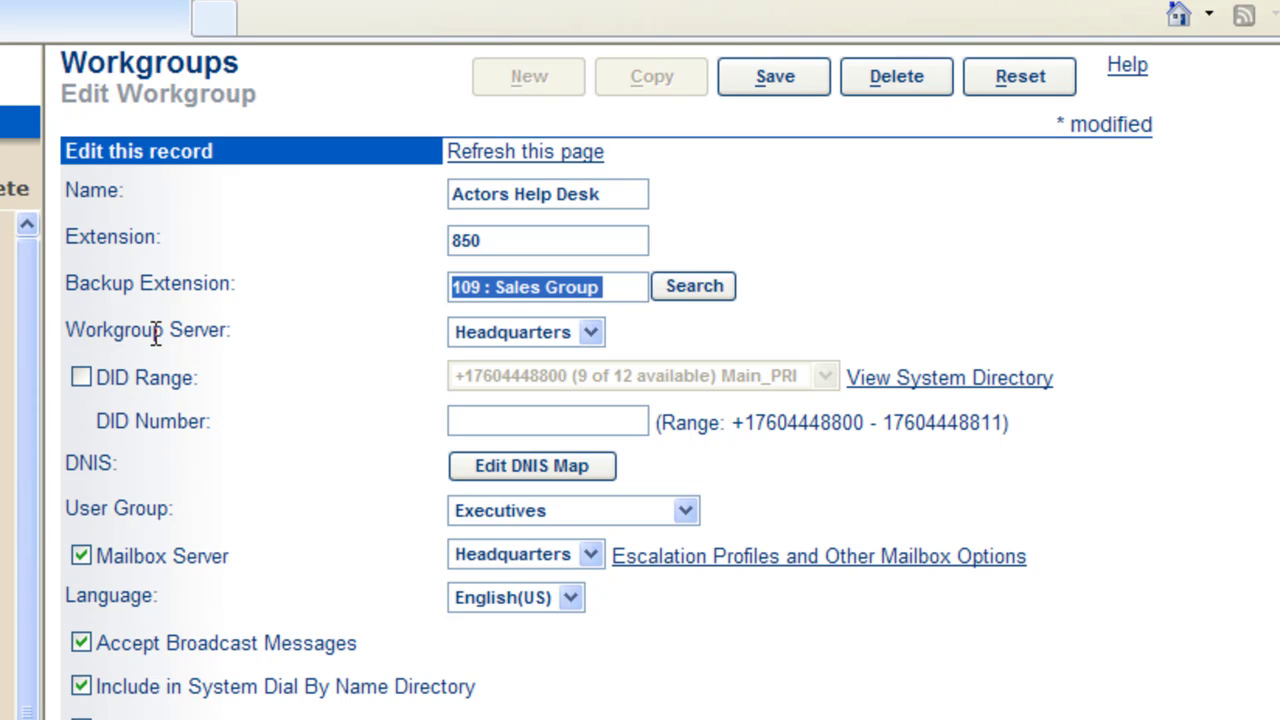
key("Tab")
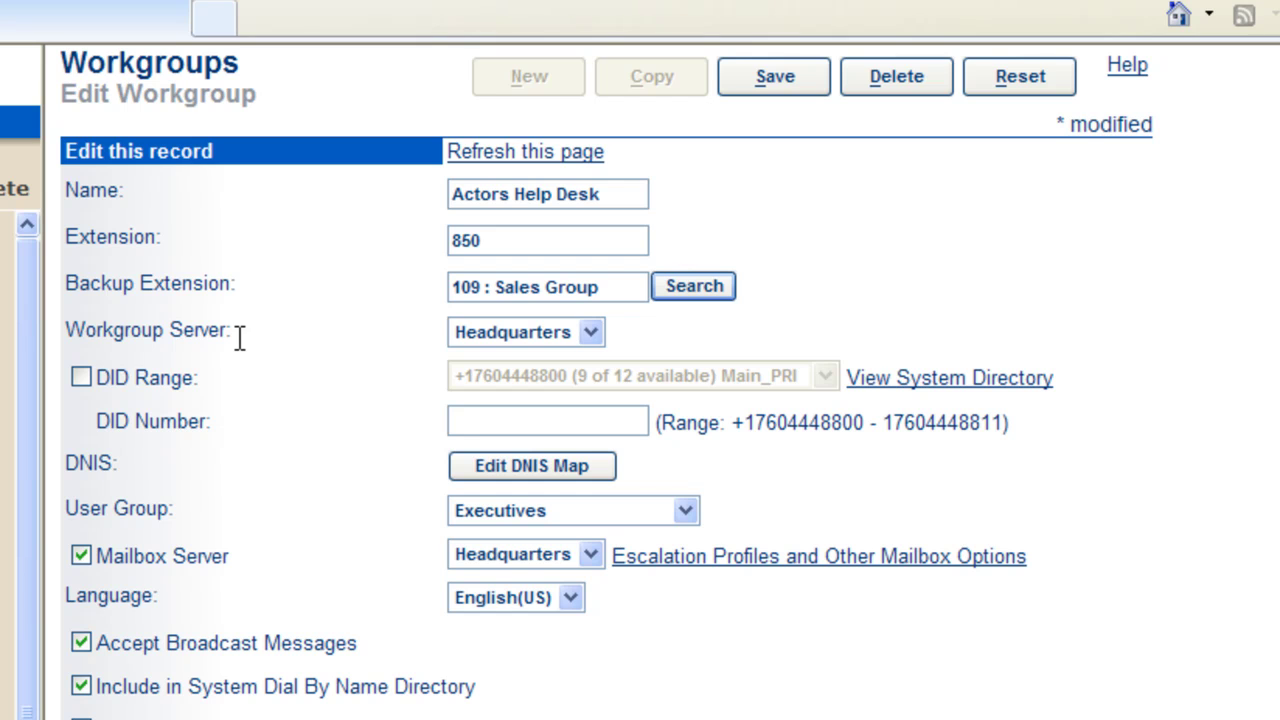
left_click(592, 334)
left_click(593, 335)
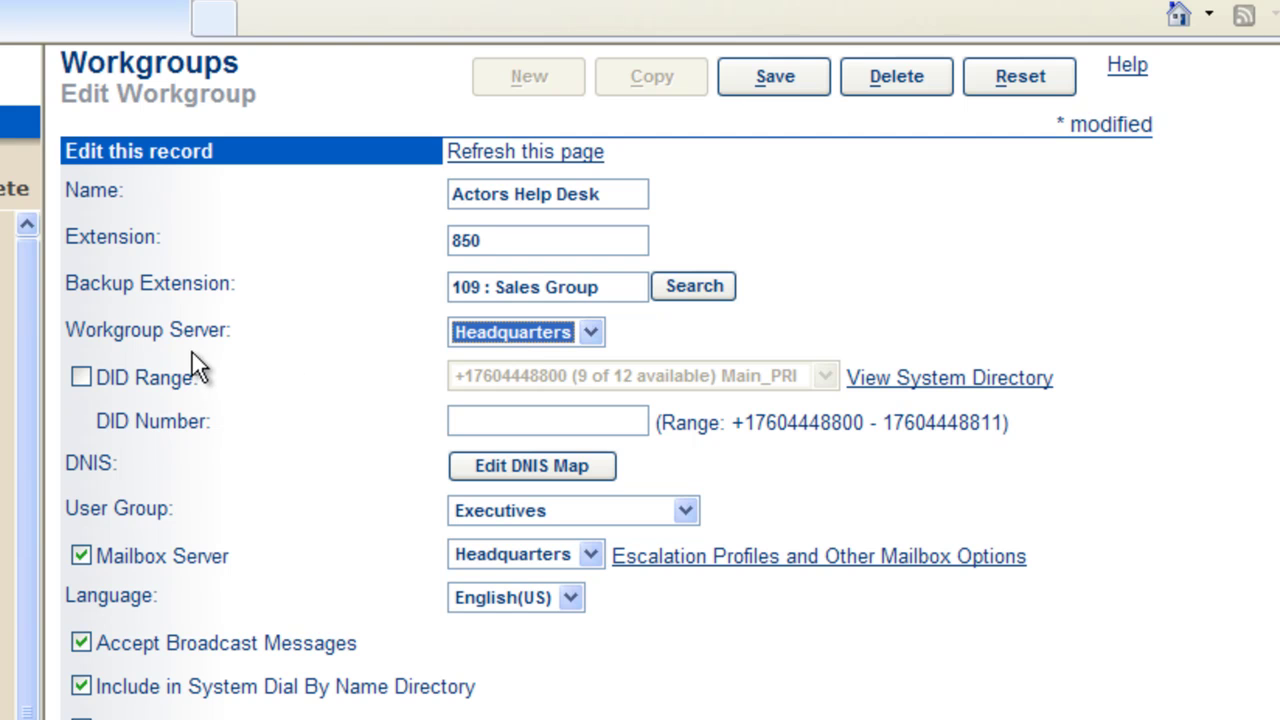
left_click_drag(240, 333, 192, 325)
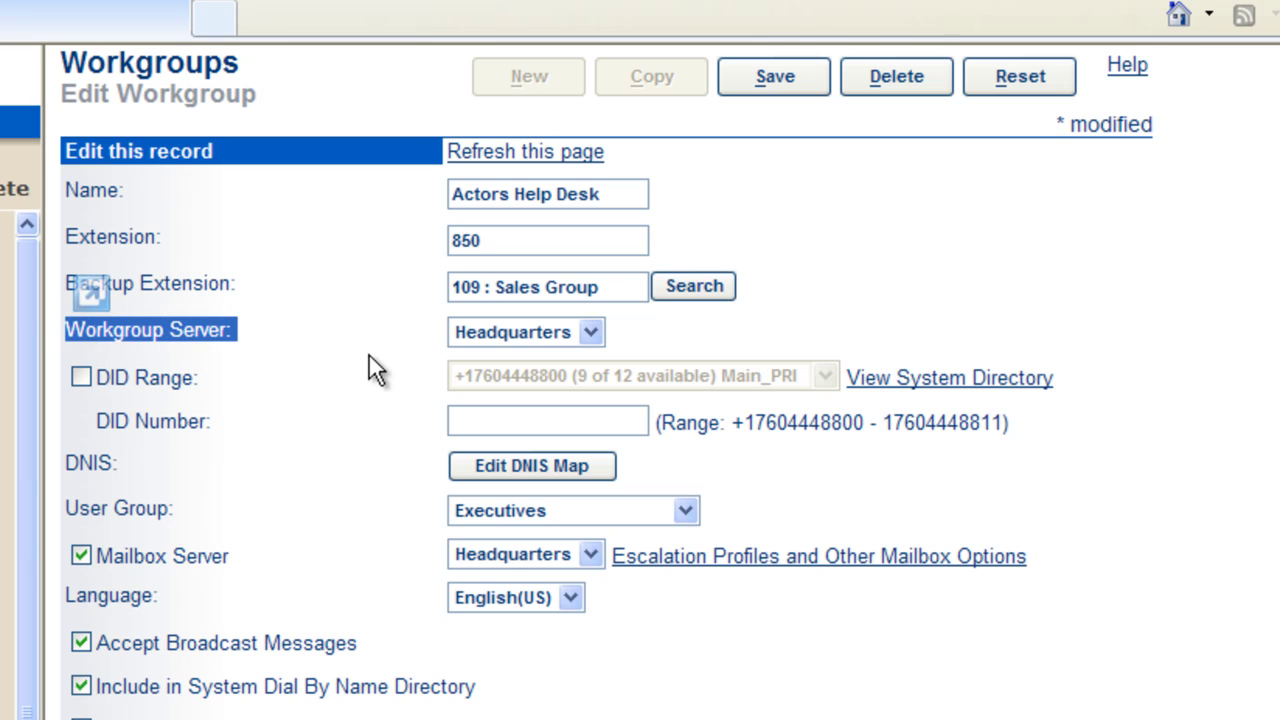
left_click(236, 324)
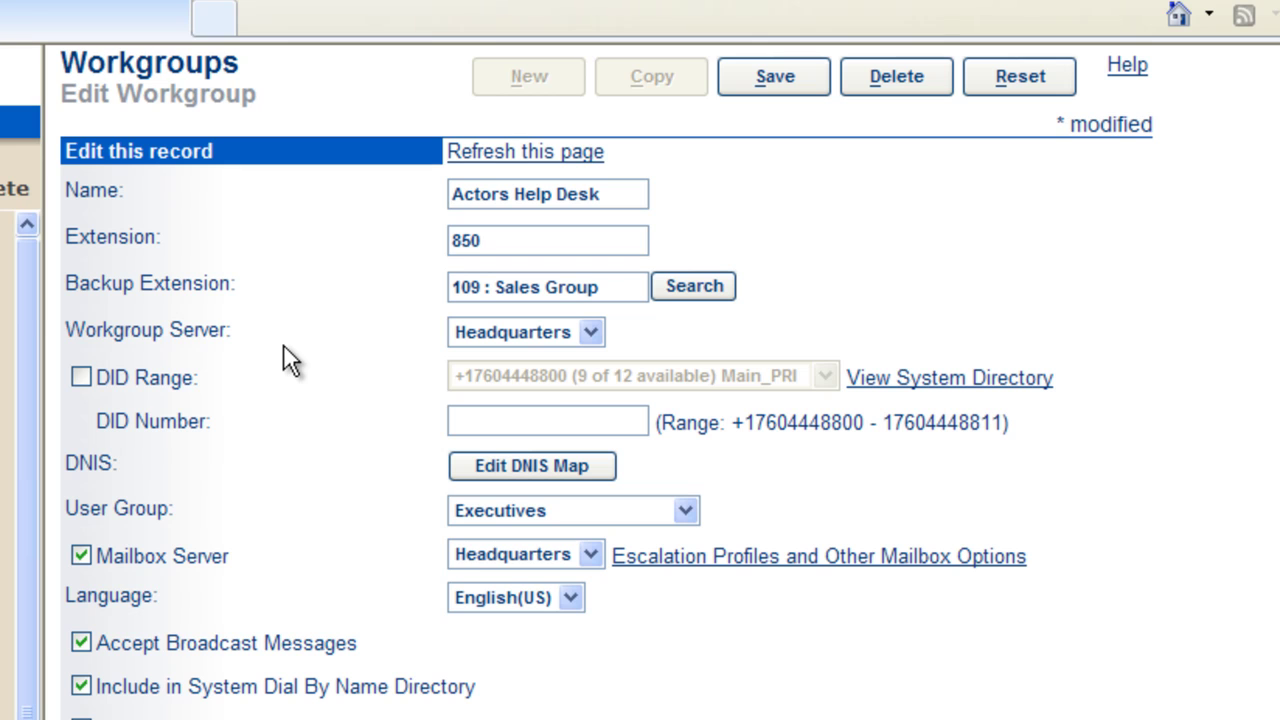
left_click(80, 378)
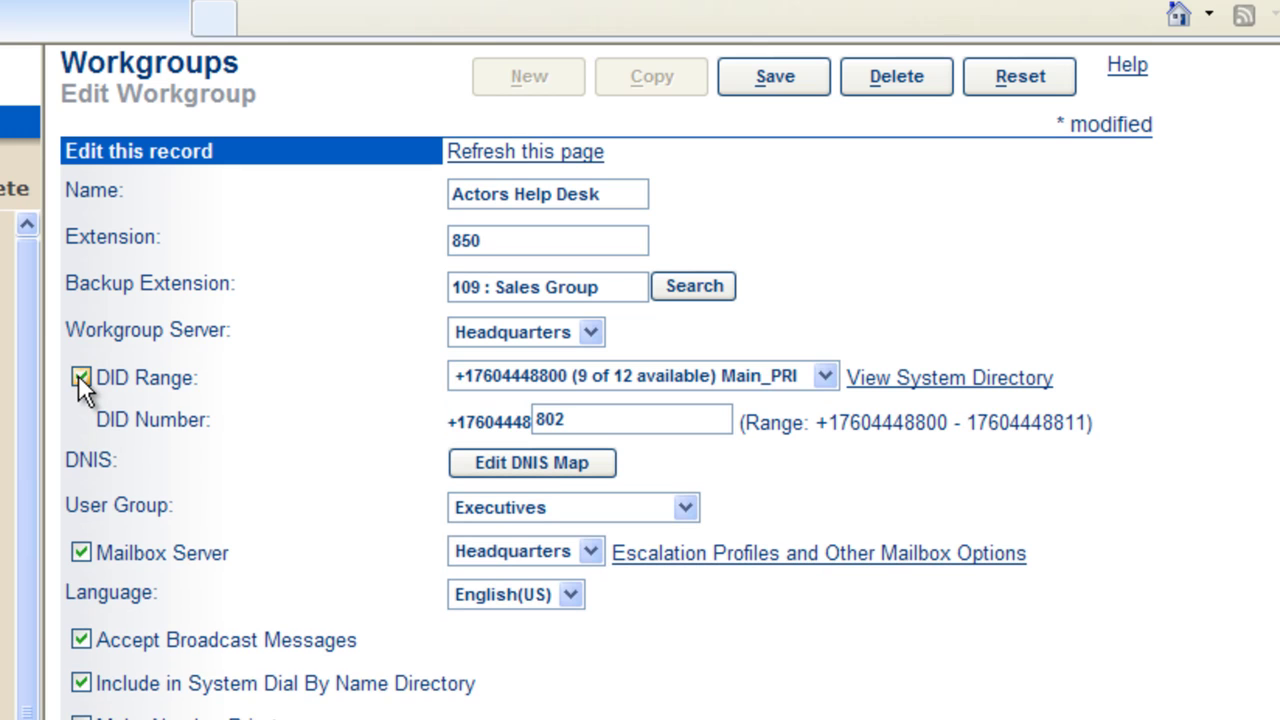
left_click(80, 378)
left_click_drag(190, 510, 101, 501)
left_click_drag(229, 553, 198, 520)
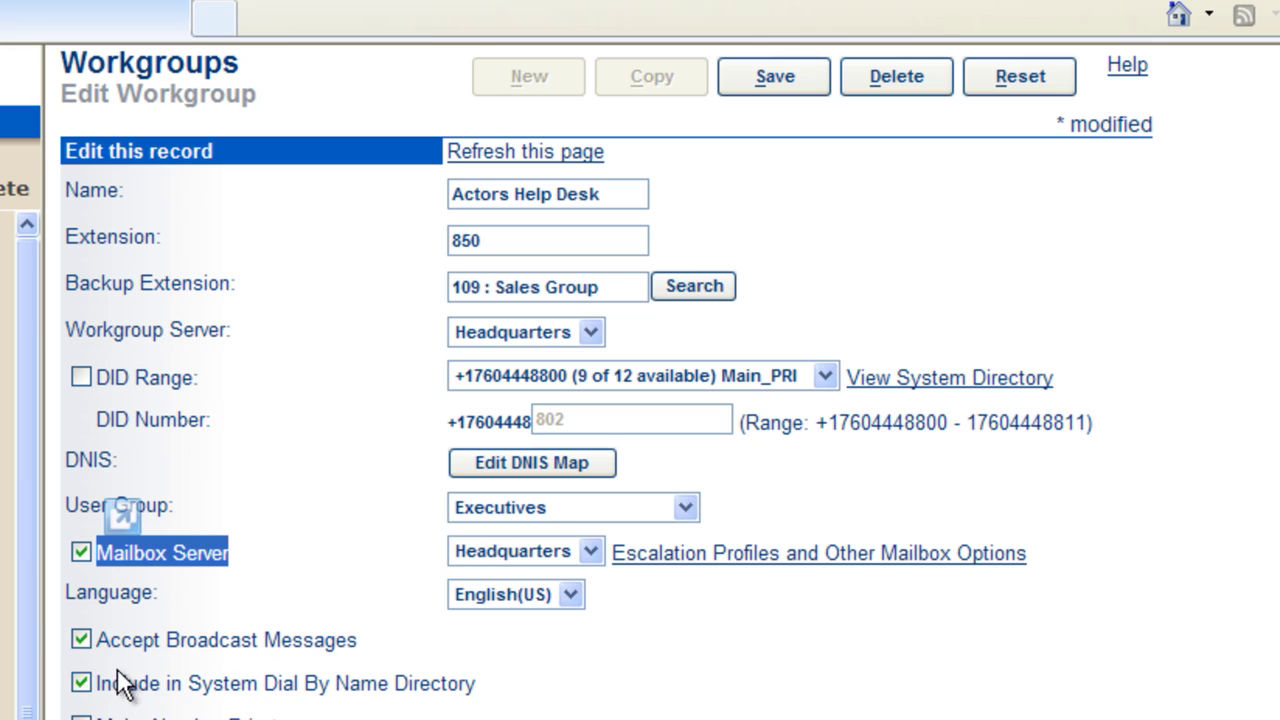
Uncheck Accept Broadcast Messages and Include in System Dial By Name Directory
left_click(82, 641)
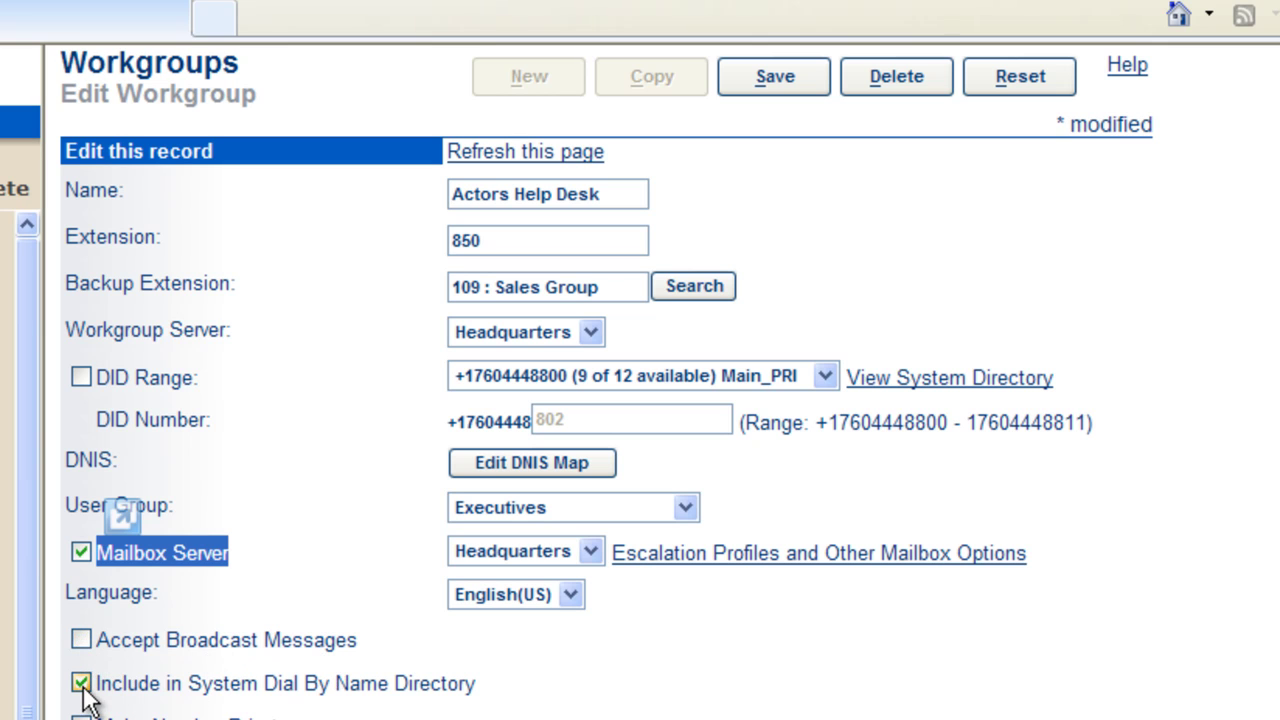
left_click(82, 684)
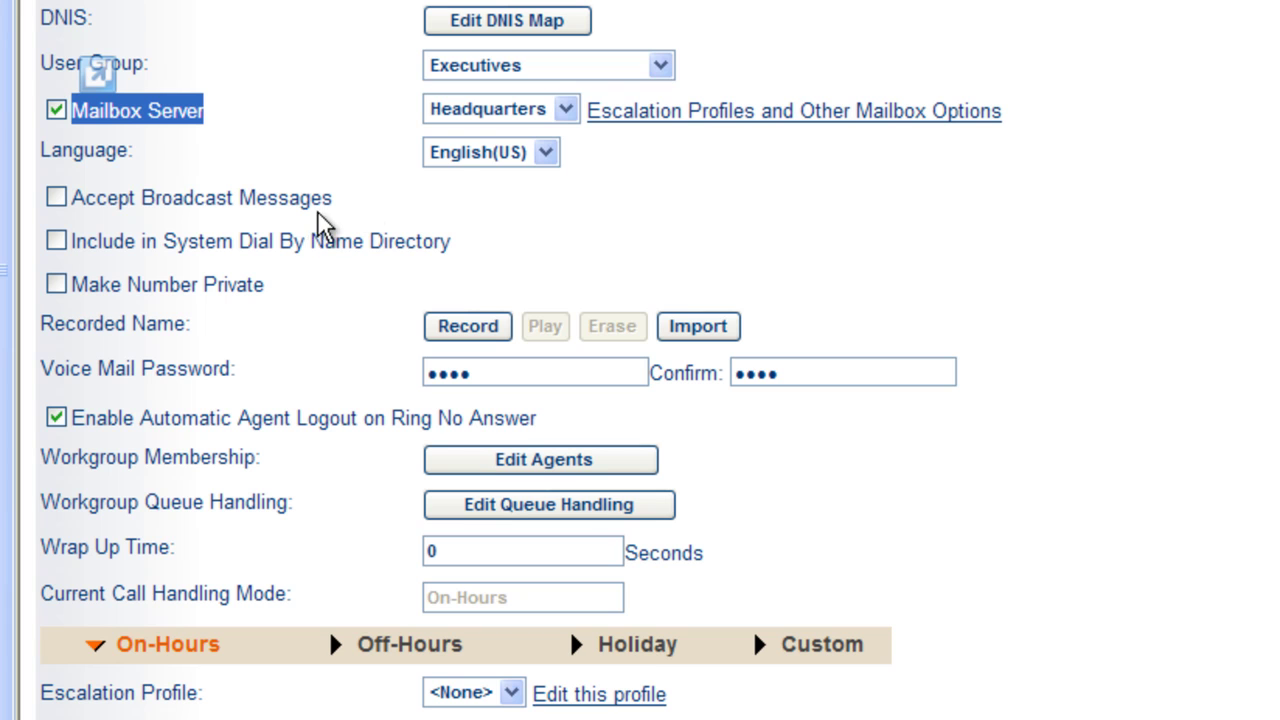
left_click(281, 197)
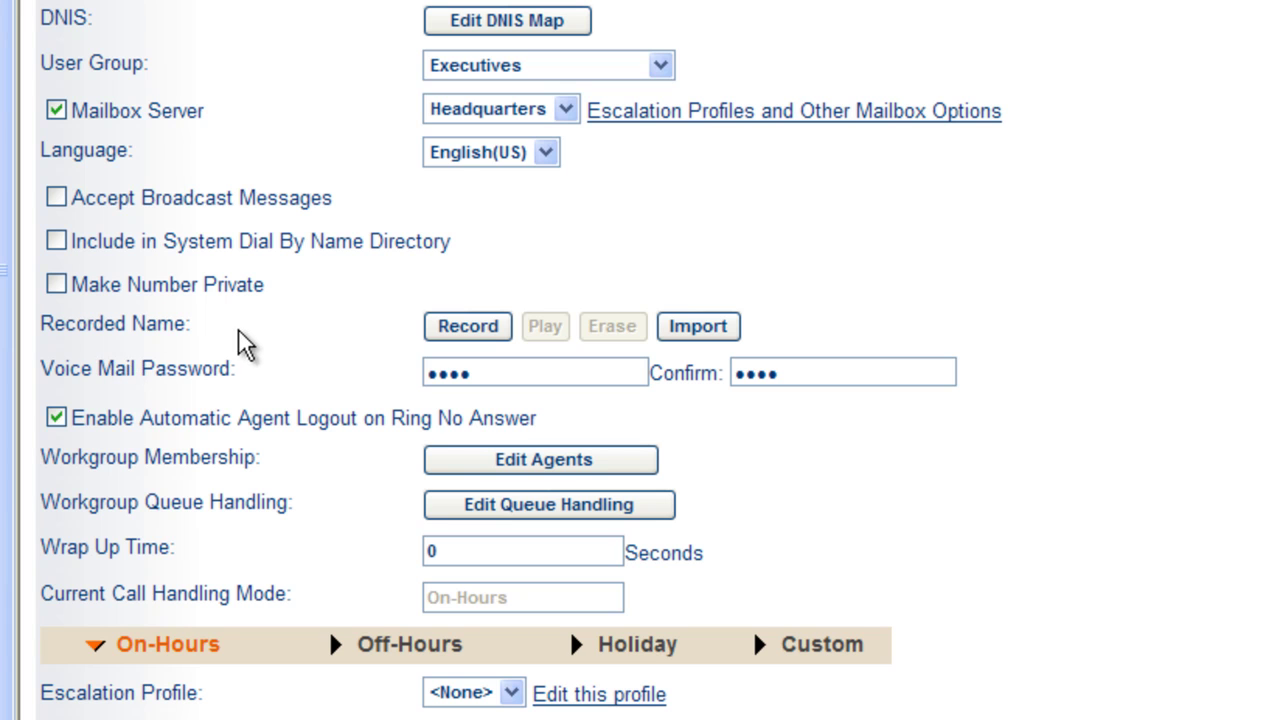
Highlight the recorded name, workgroup membership and queue handling settings
left_click_drag(237, 345, 487, 340)
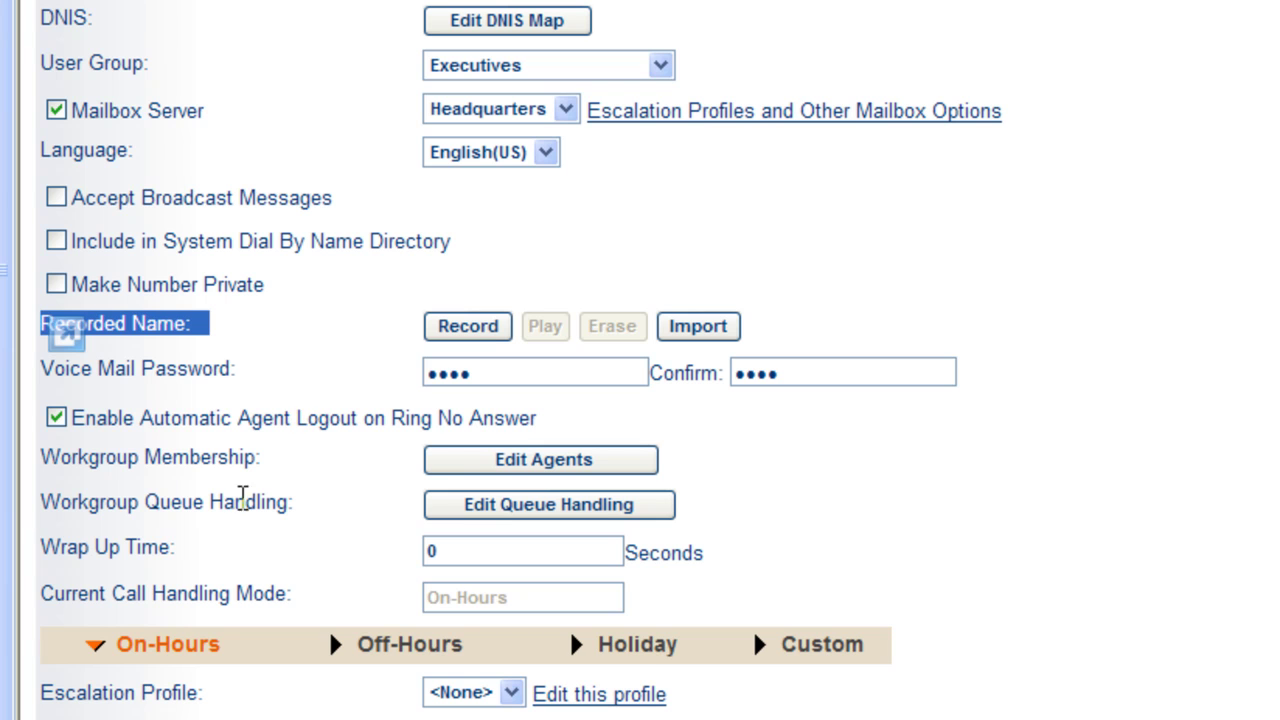
left_click_drag(42, 457, 311, 468)
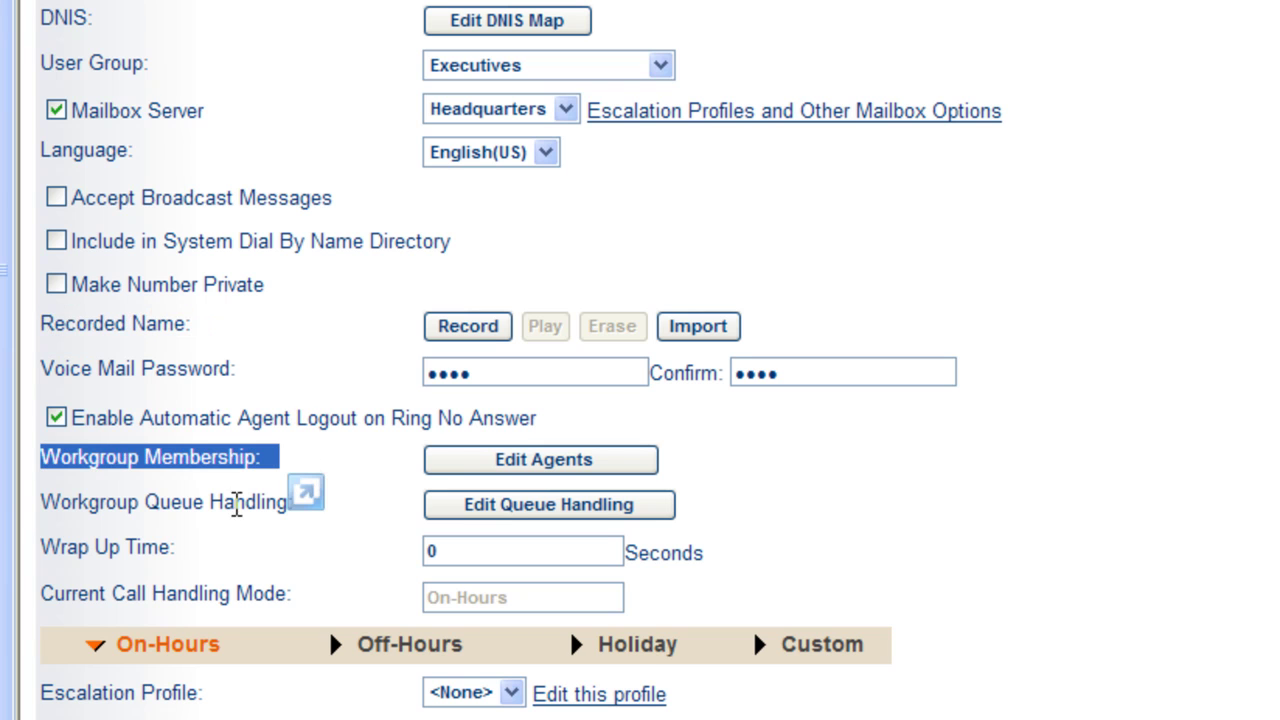
left_click_drag(42, 505, 298, 522)
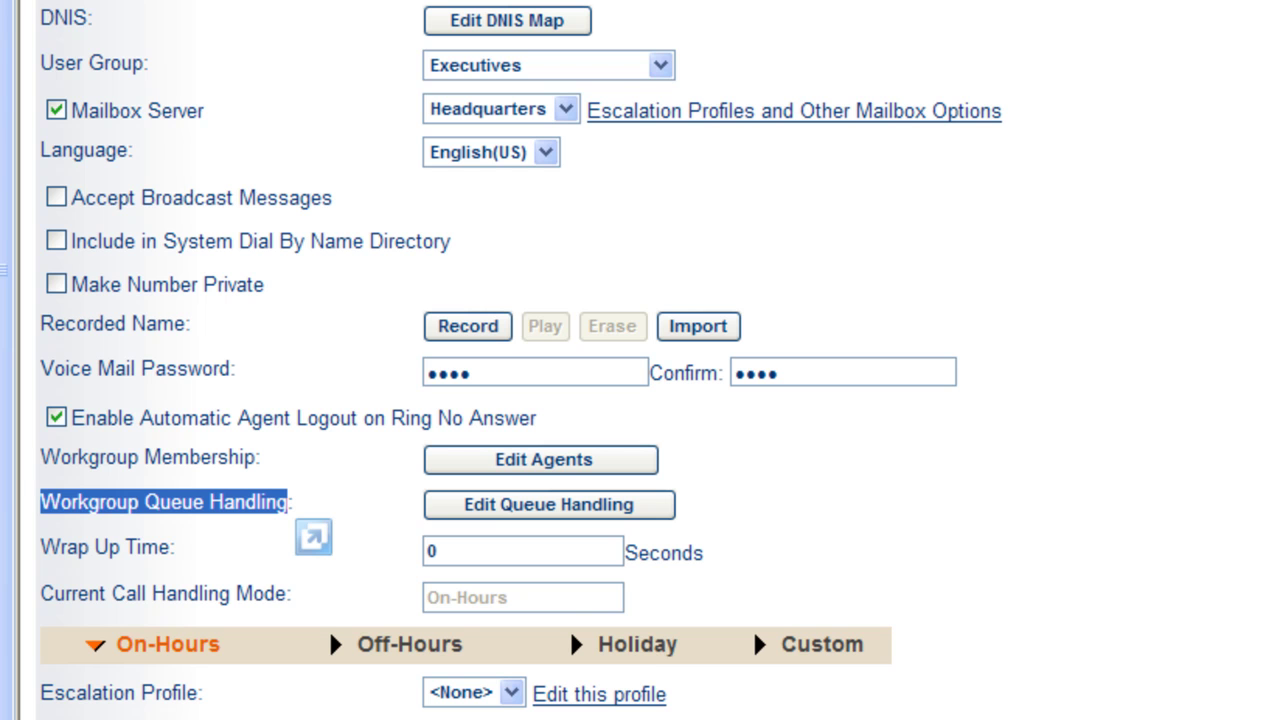
scroll(520, 400, "down", 8)
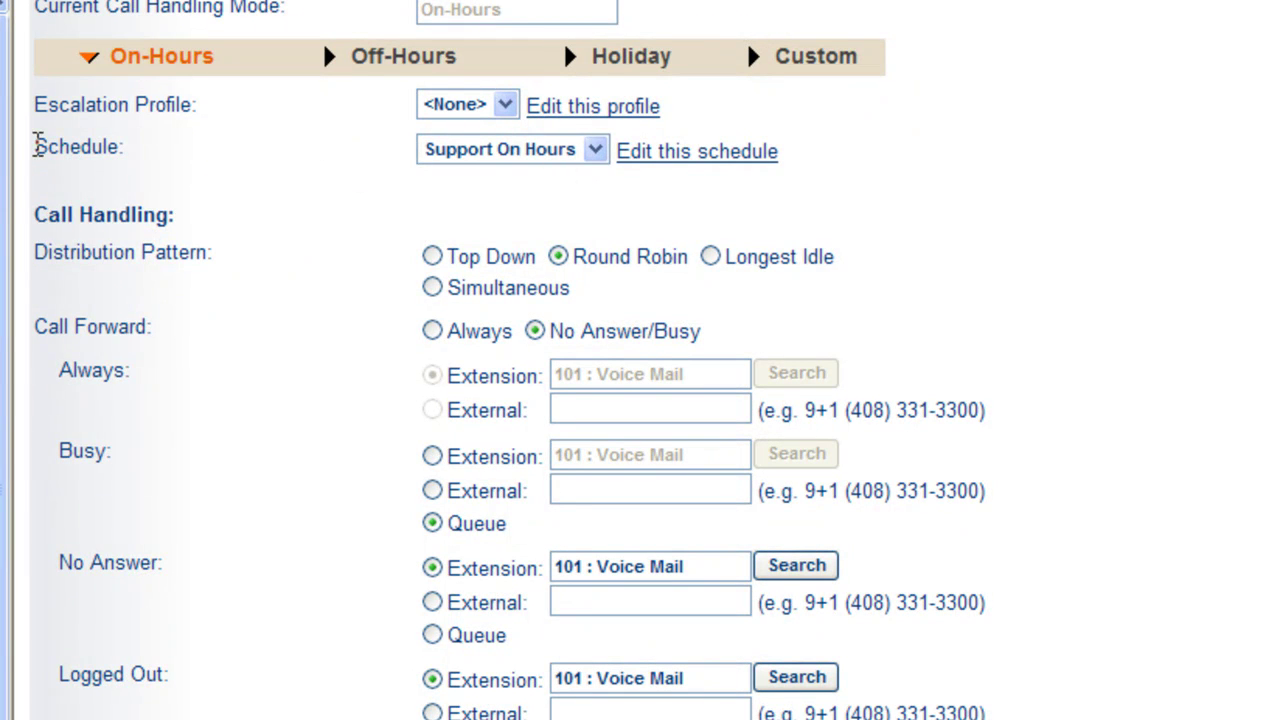
left_click_drag(36, 152, 132, 154)
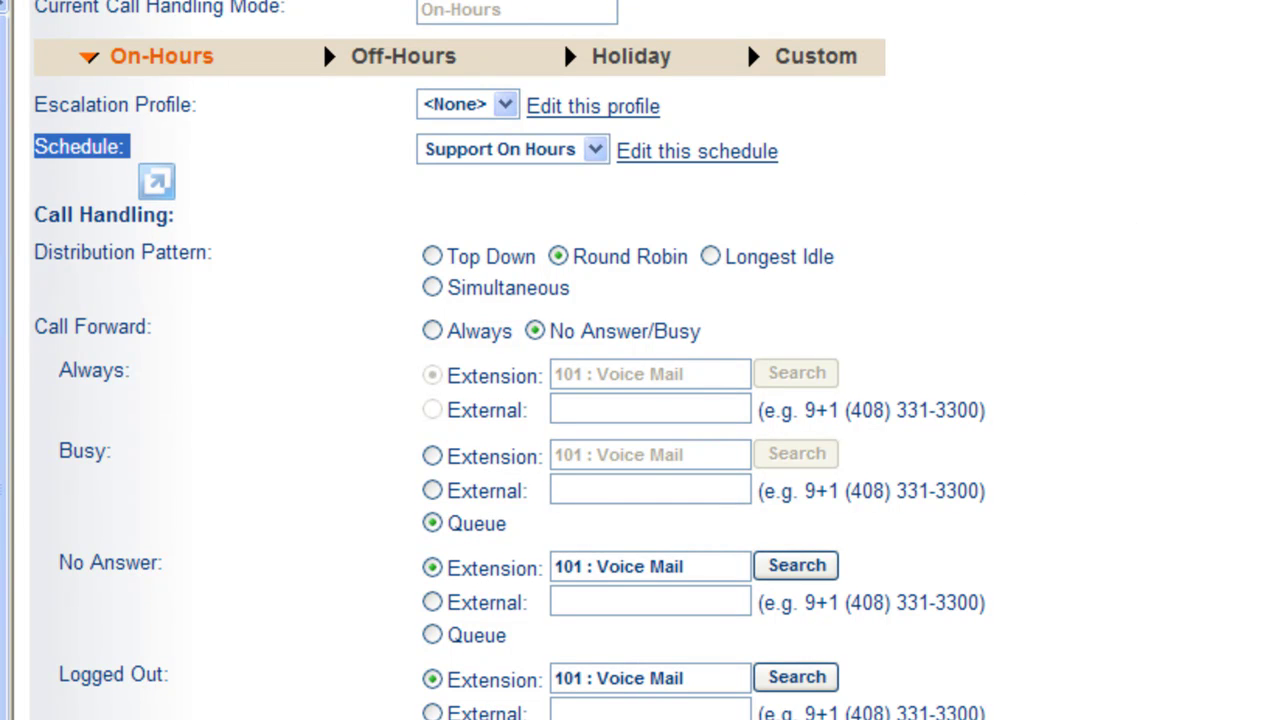
Change the On-Hours distribution pattern from Round Robin to Longest Idle
scroll(509, 360, "down", 3)
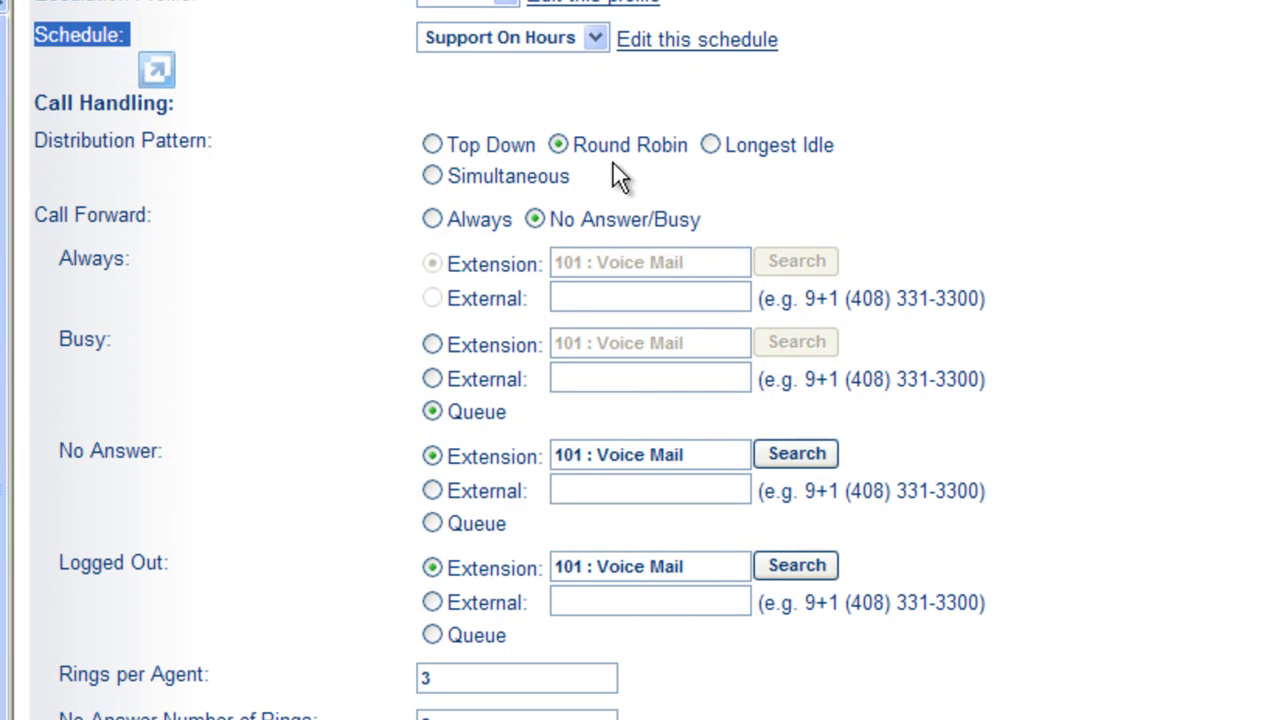
left_click_drag(34, 141, 231, 145)
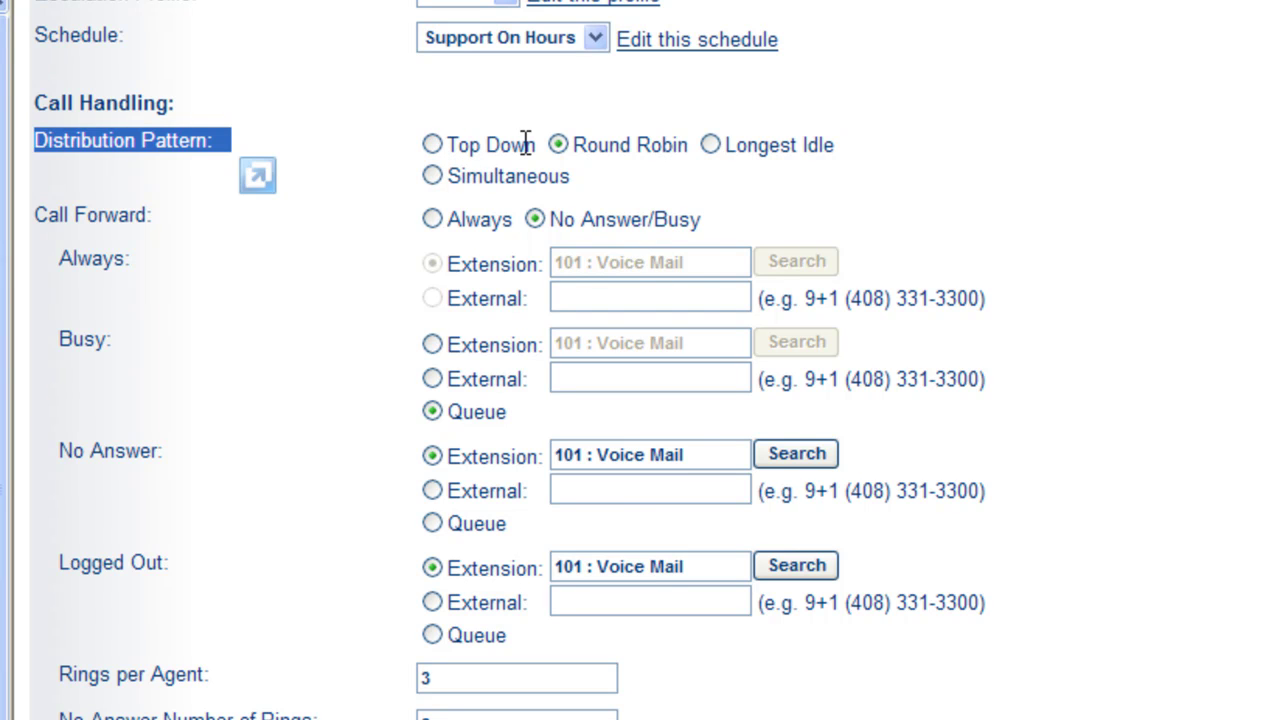
left_click(711, 145)
left_click_drag(452, 181, 585, 195)
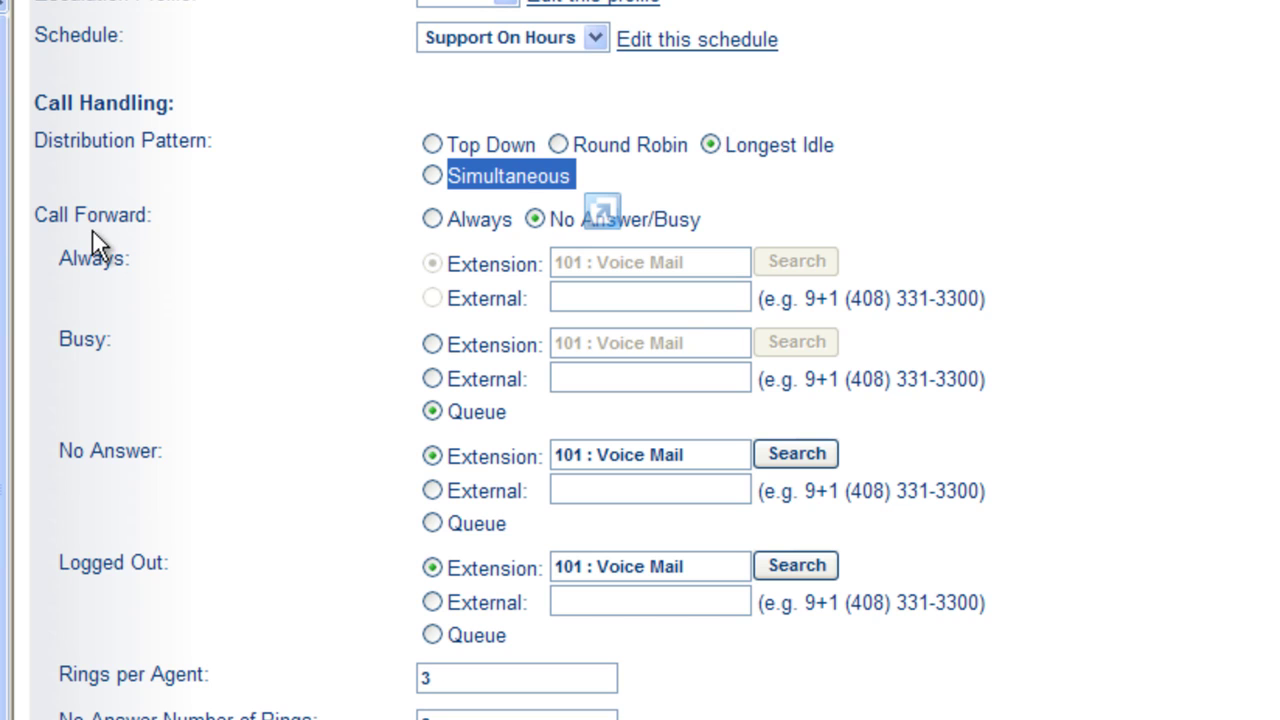
left_click_drag(33, 220, 129, 228)
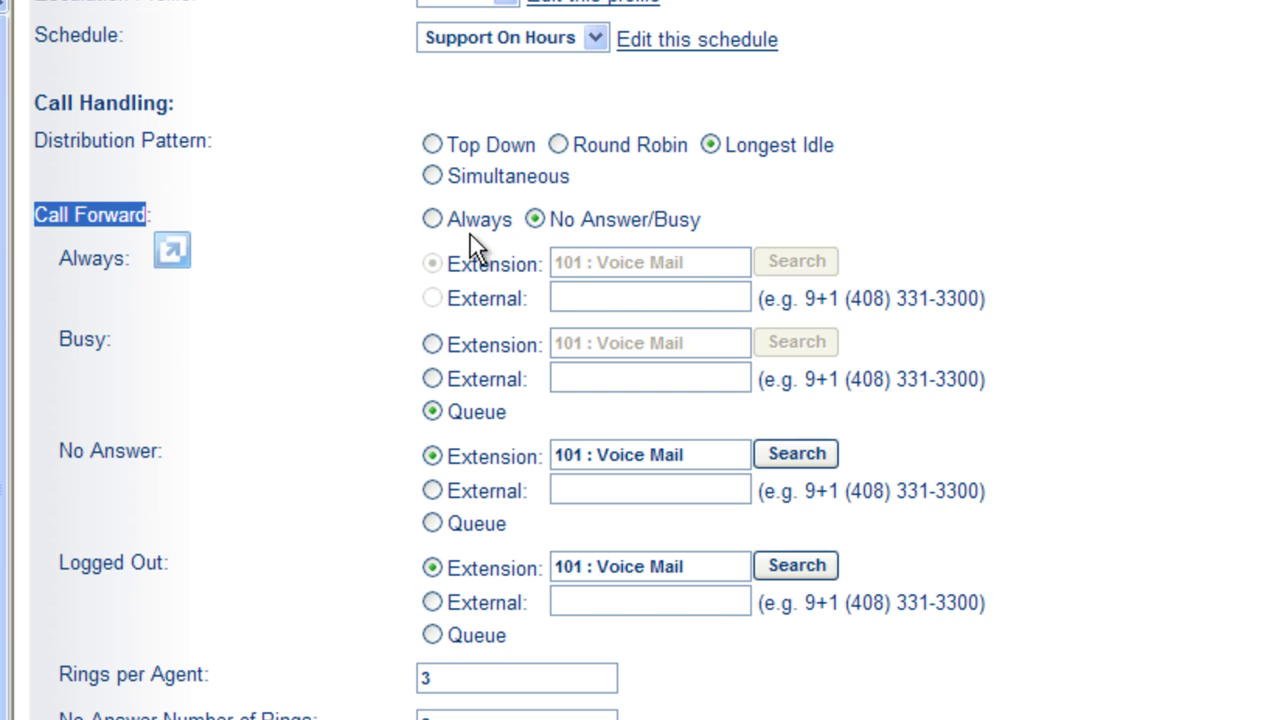
scroll(557, 201, "down", 2)
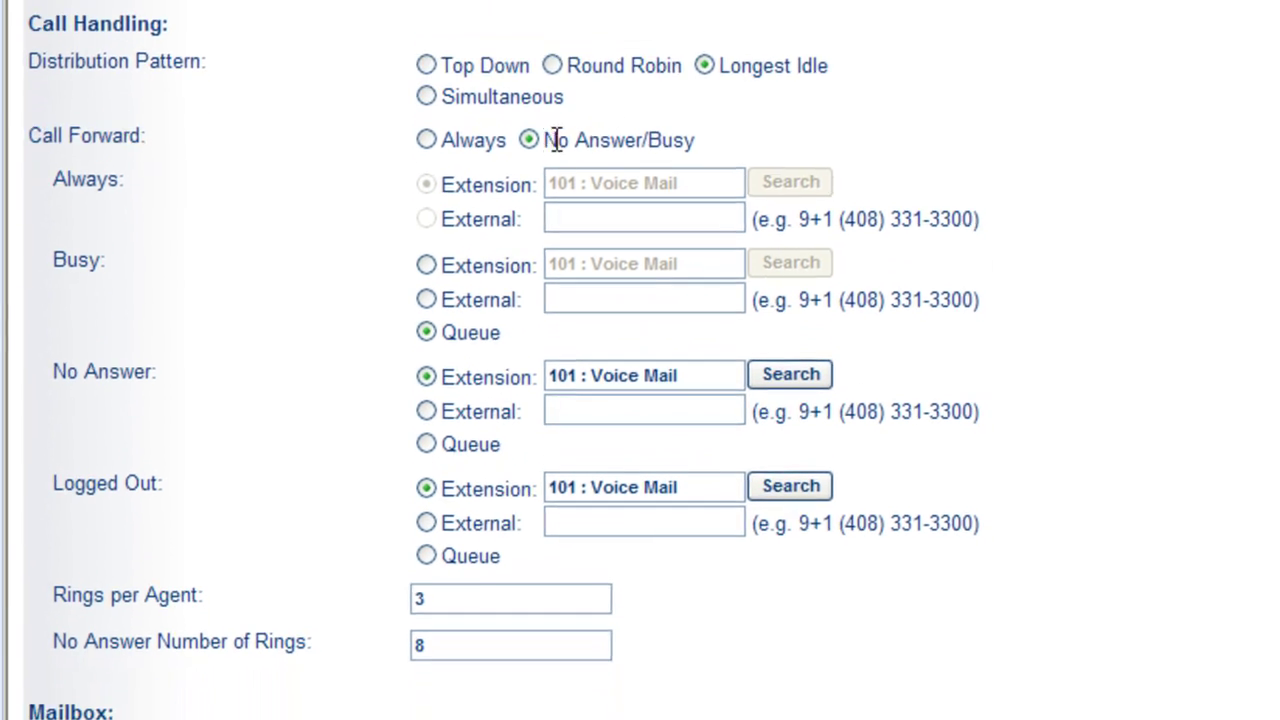
left_click_drag(557, 201, 698, 201)
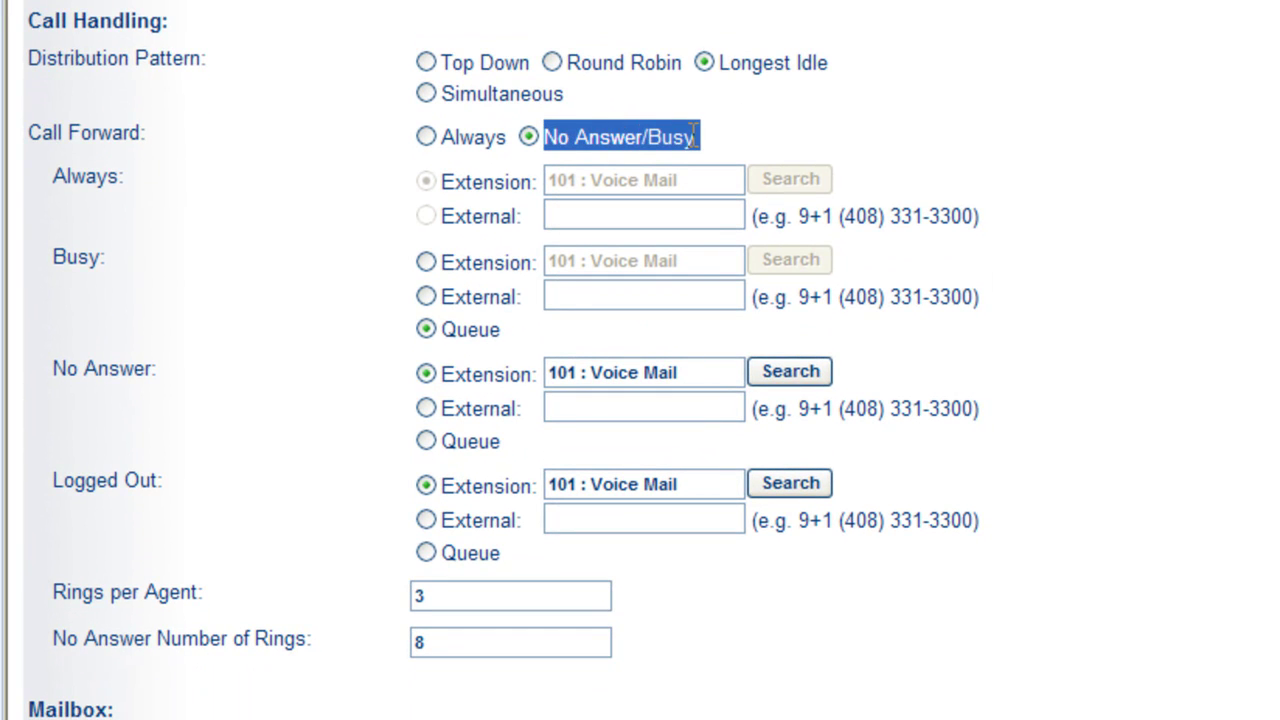
left_click_drag(693, 137, 694, 137)
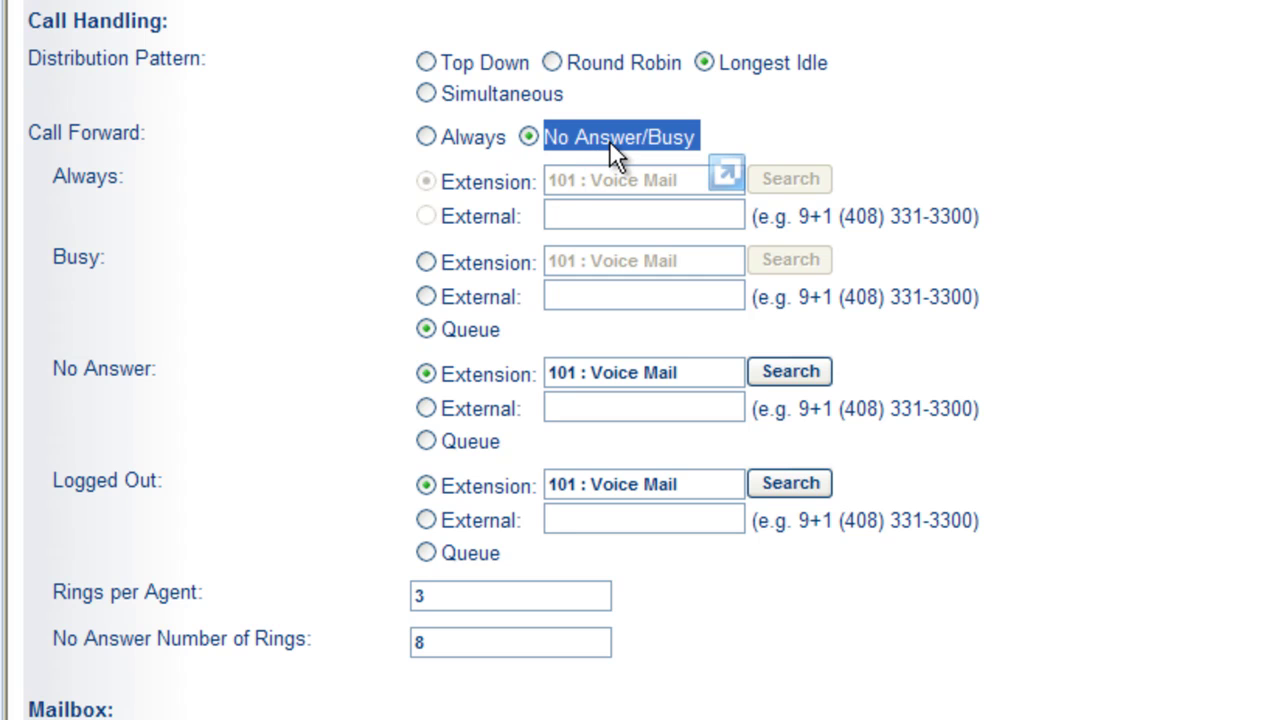
left_click(831, 108)
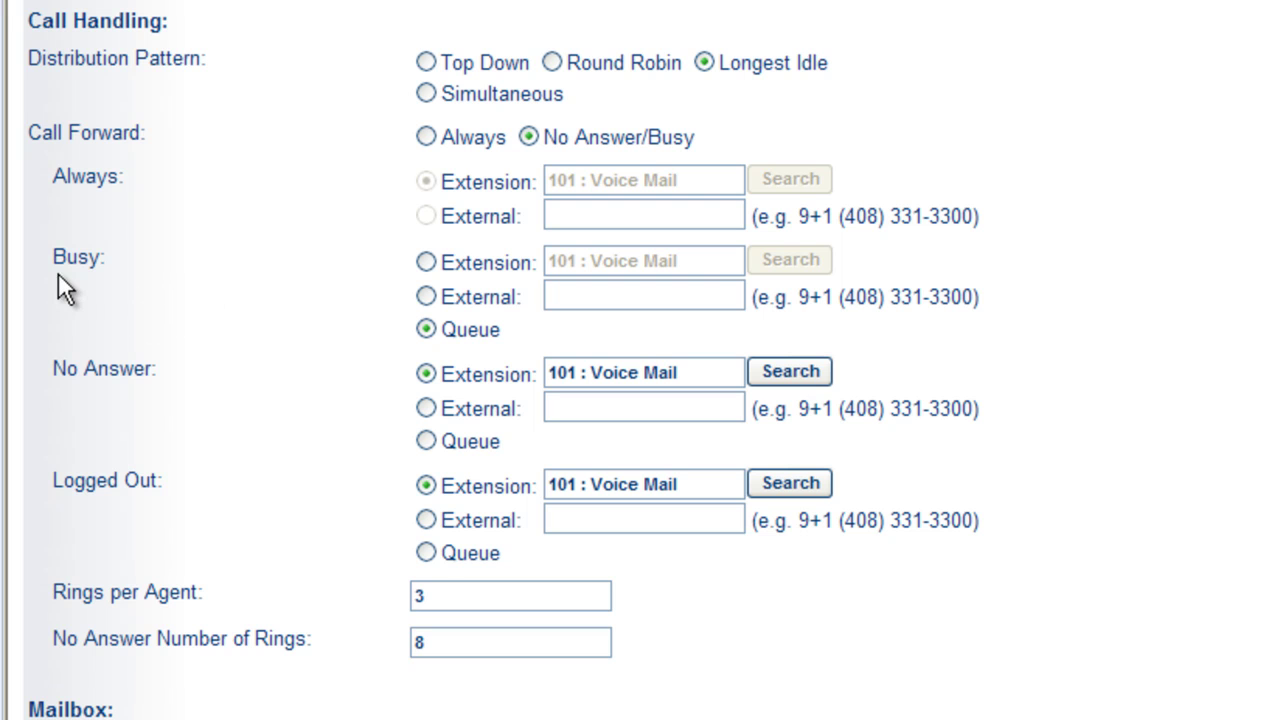
left_click_drag(48, 265, 113, 259)
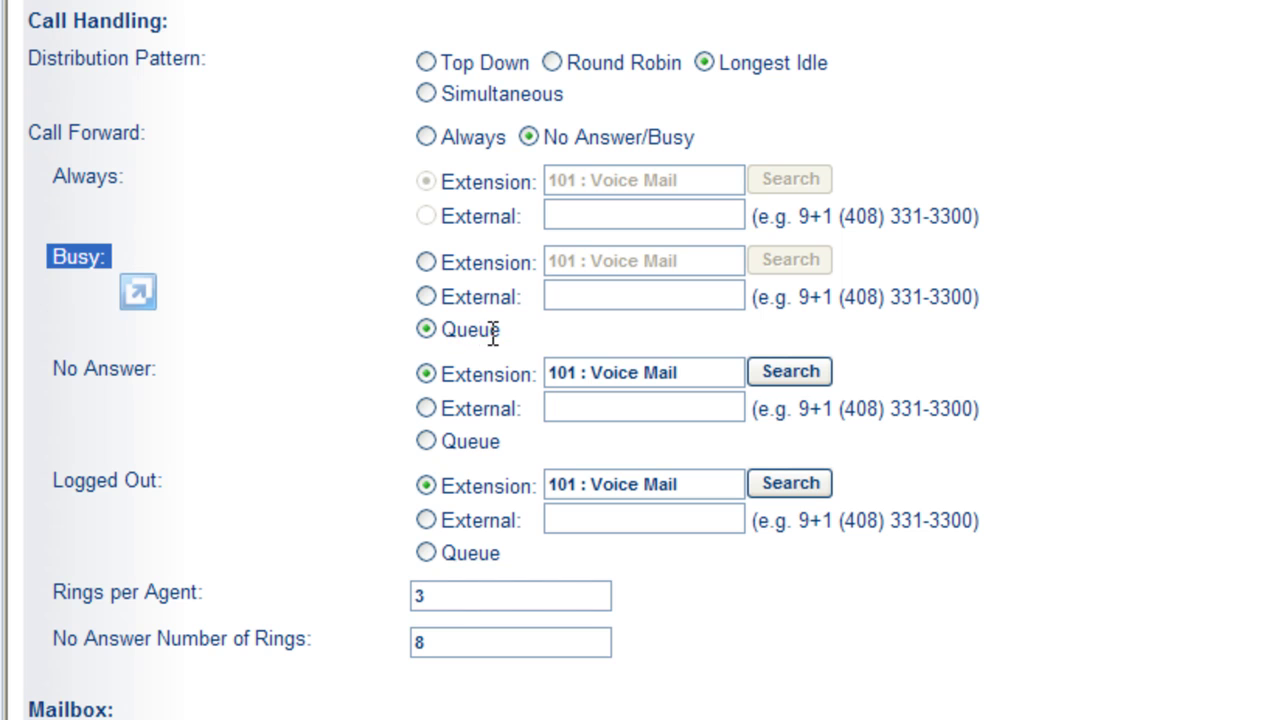
left_click_drag(446, 338, 508, 333)
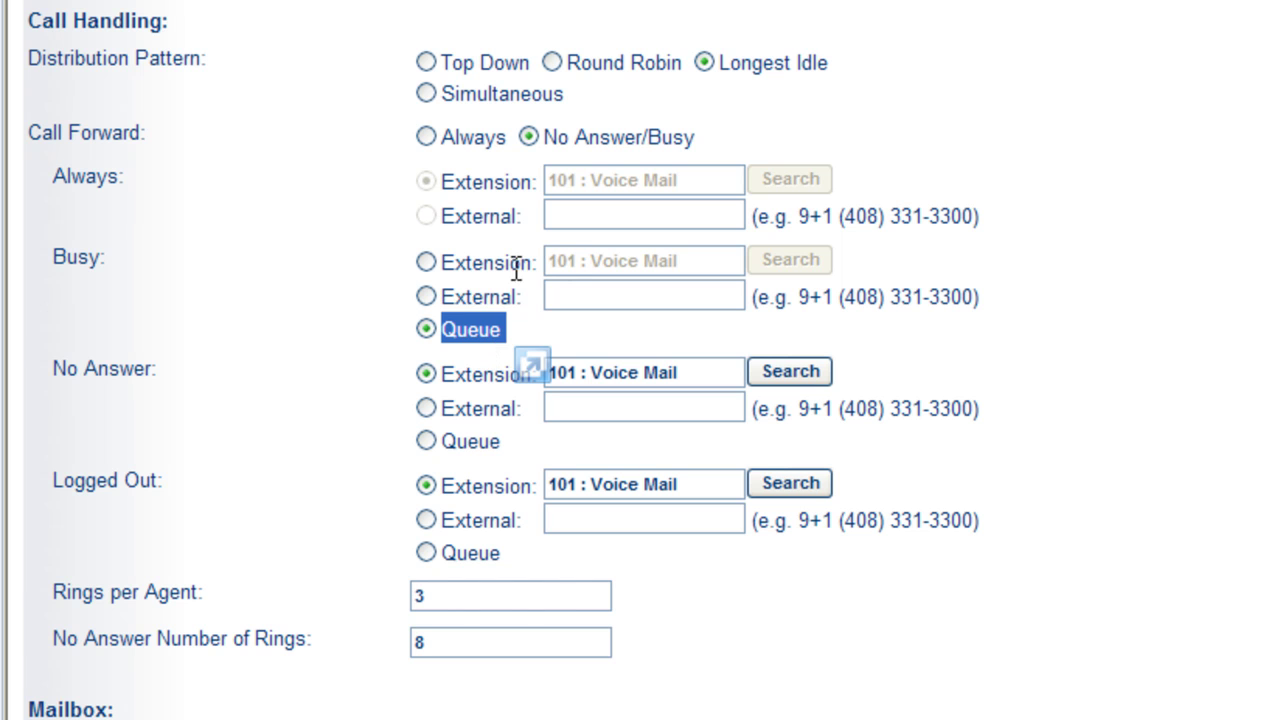
left_click(426, 263)
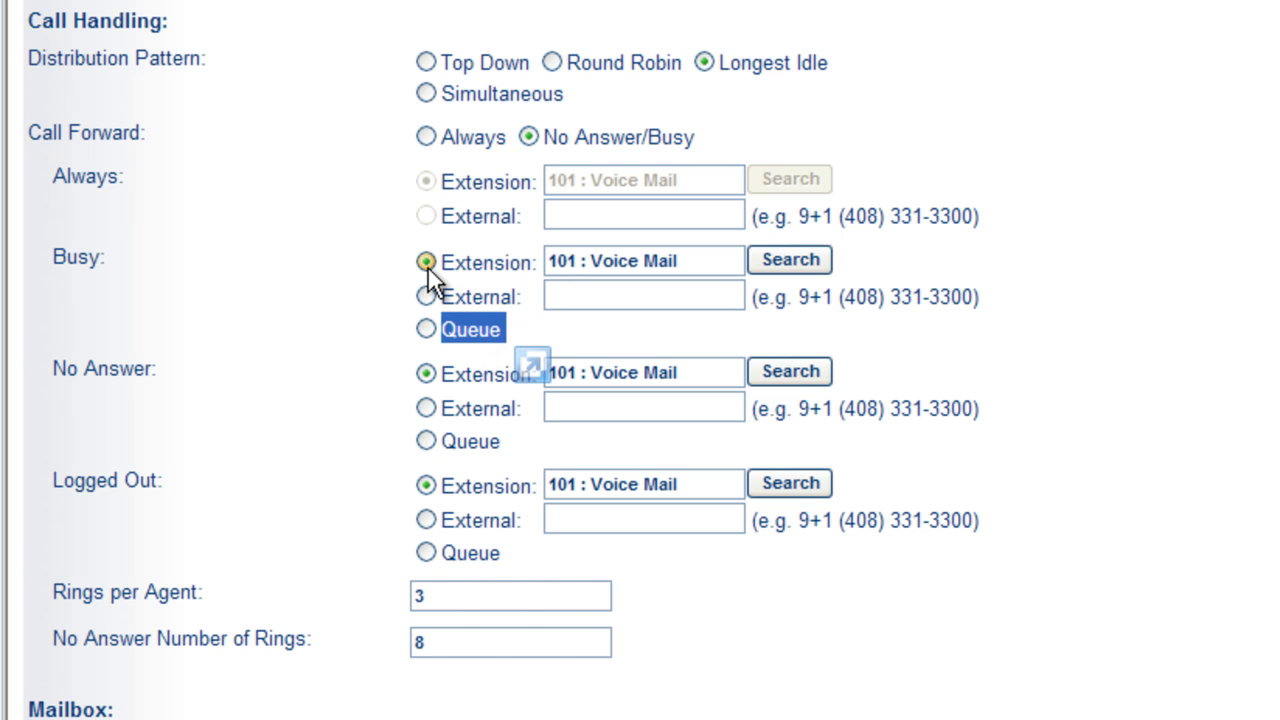
left_click(427, 297)
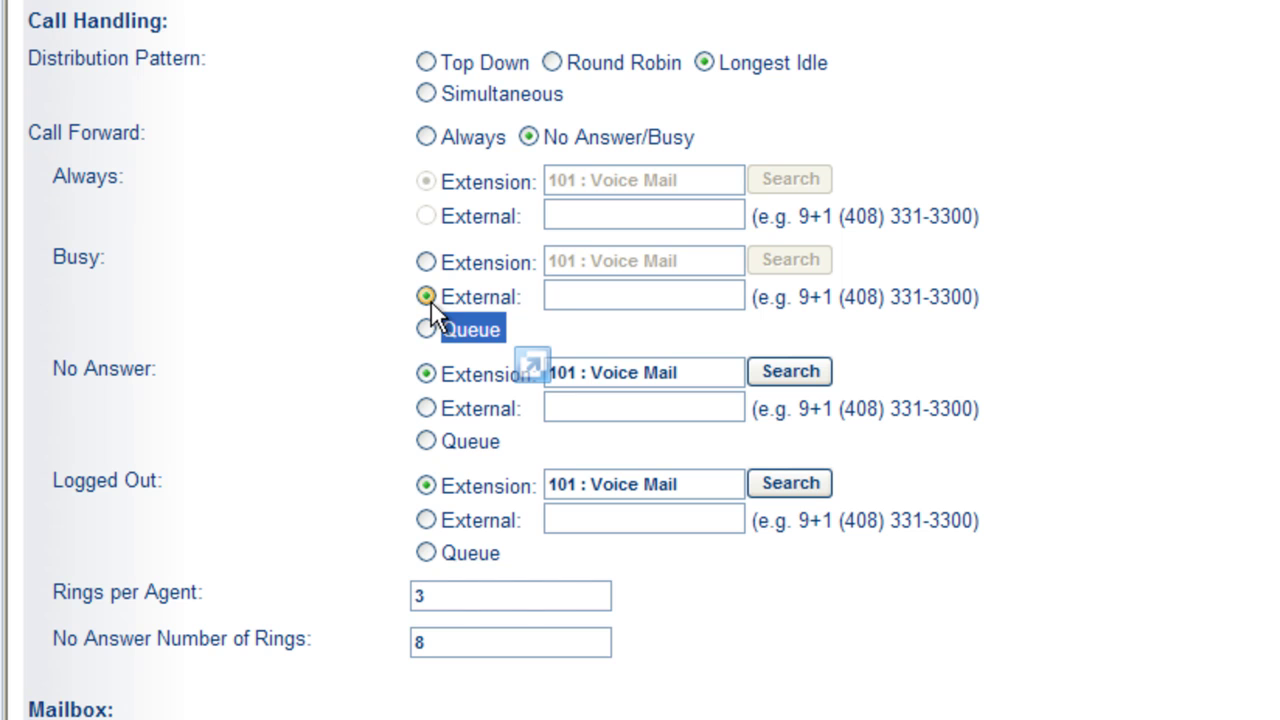
left_click(568, 292)
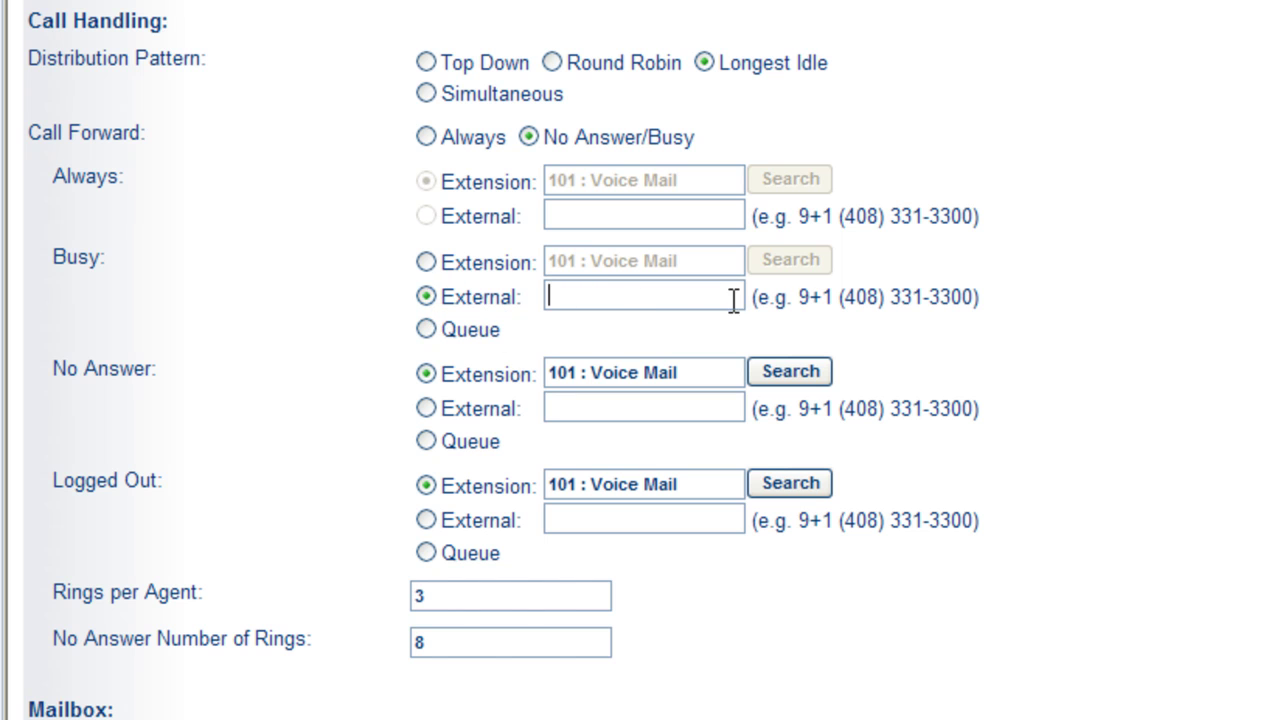
left_click_drag(797, 300, 973, 306)
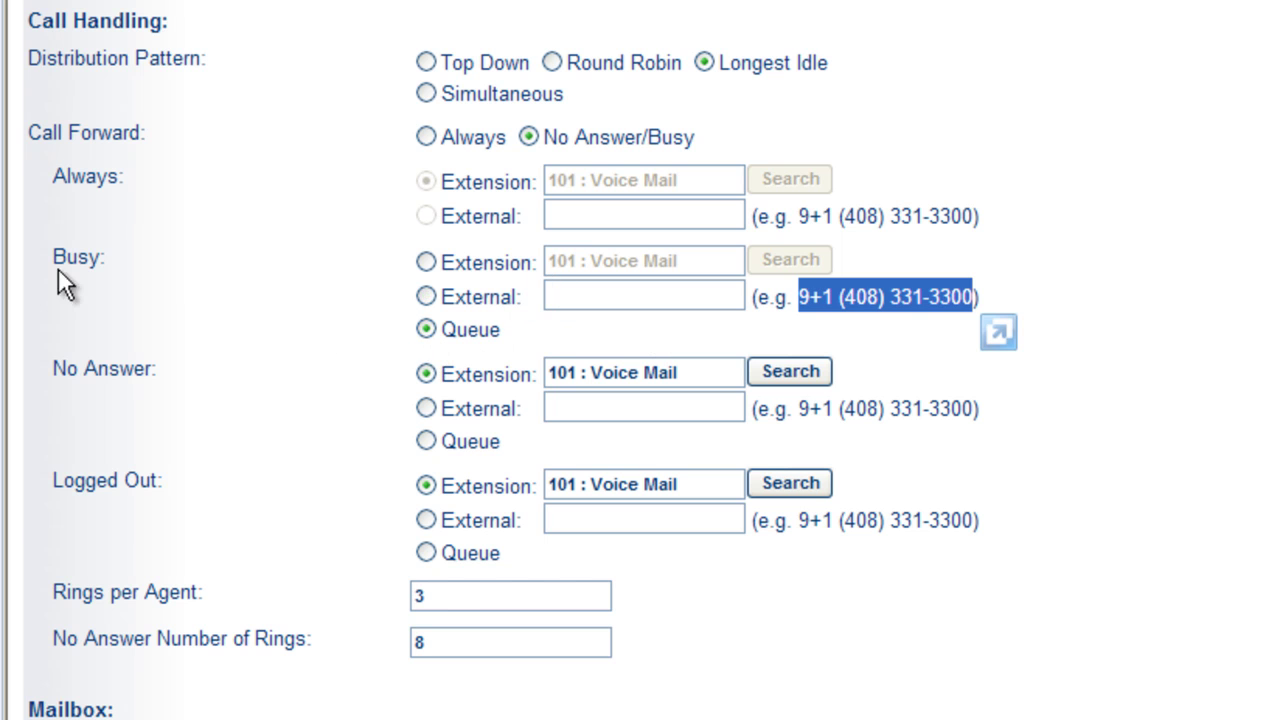
left_click_drag(45, 257, 103, 258)
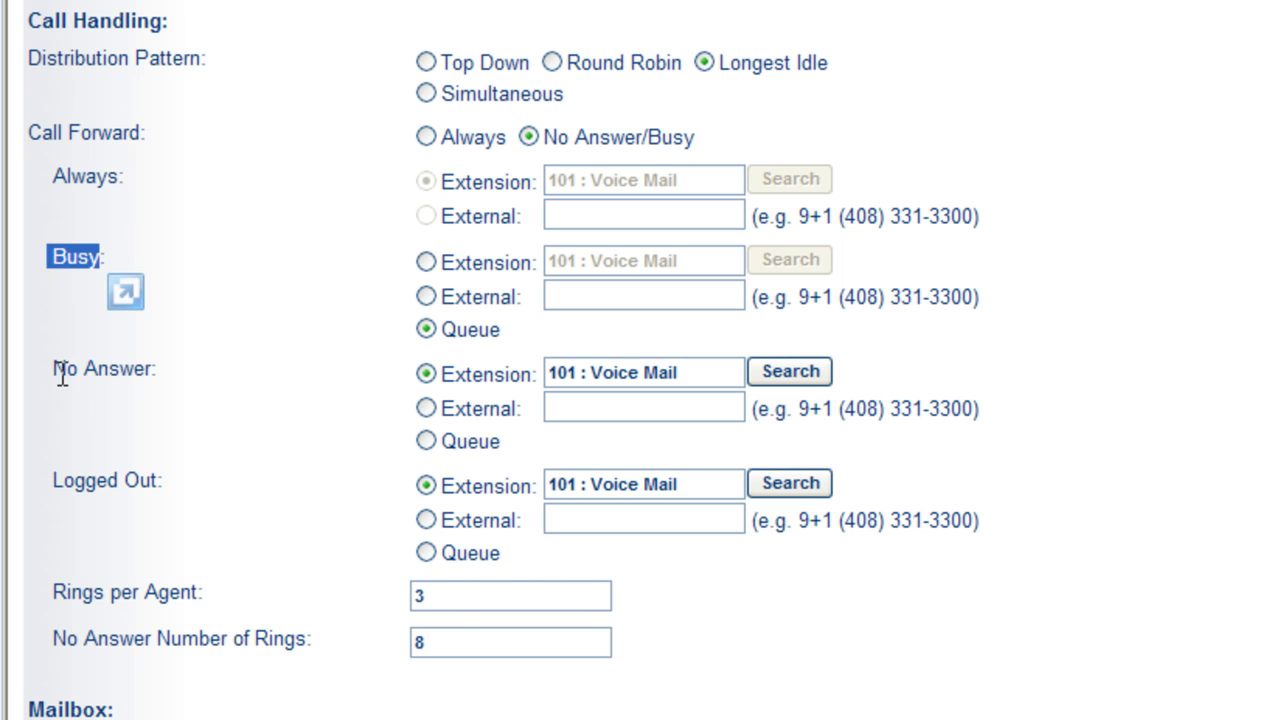
left_click_drag(53, 370, 160, 370)
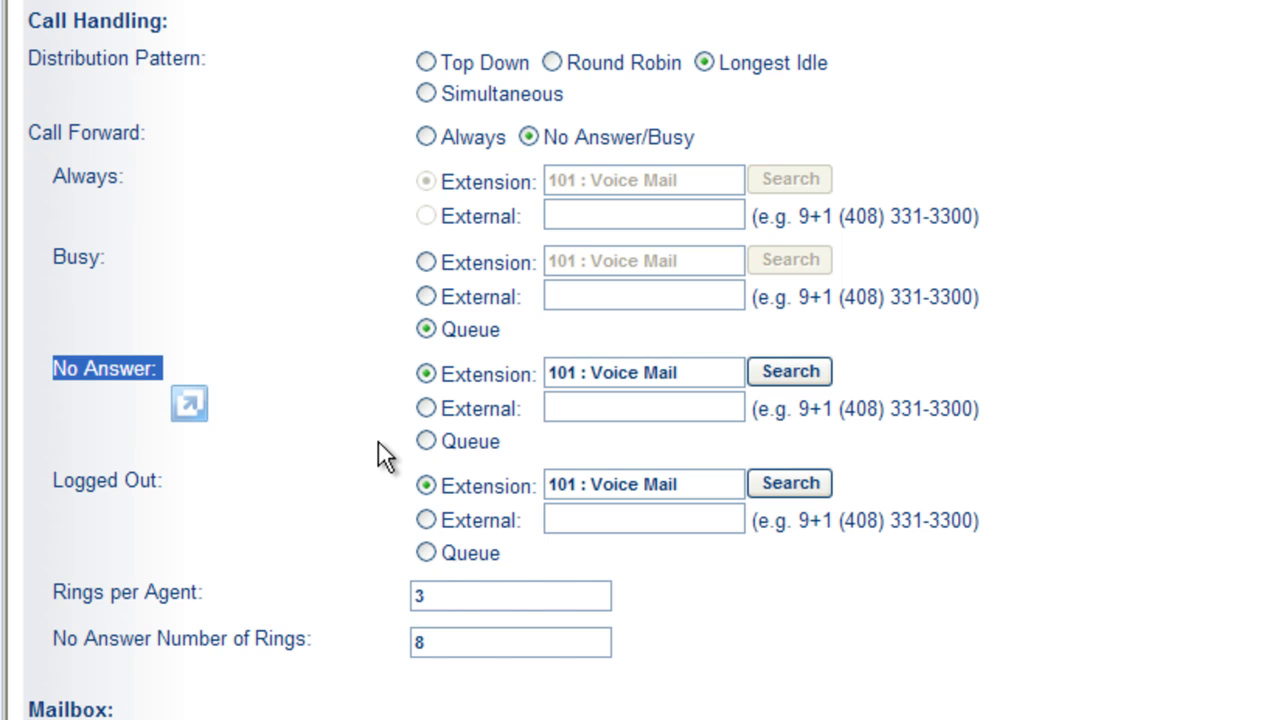
left_click(427, 441)
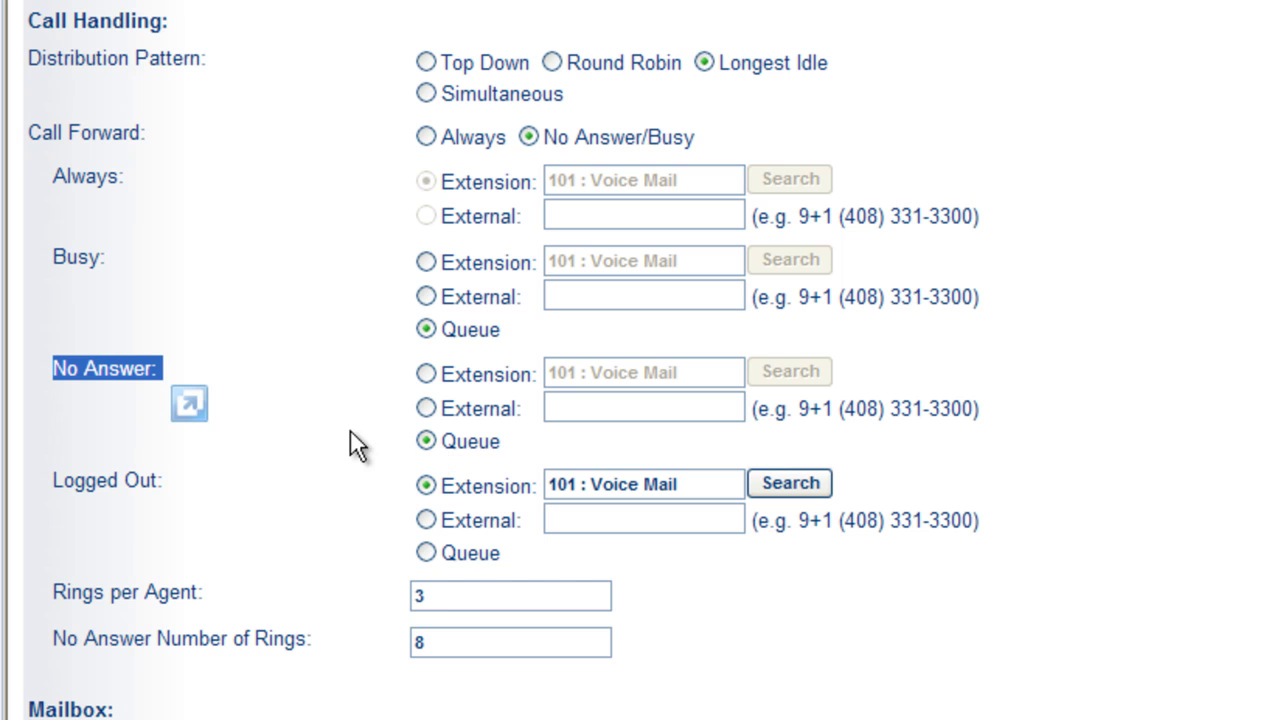
left_click(156, 373)
left_click(427, 378)
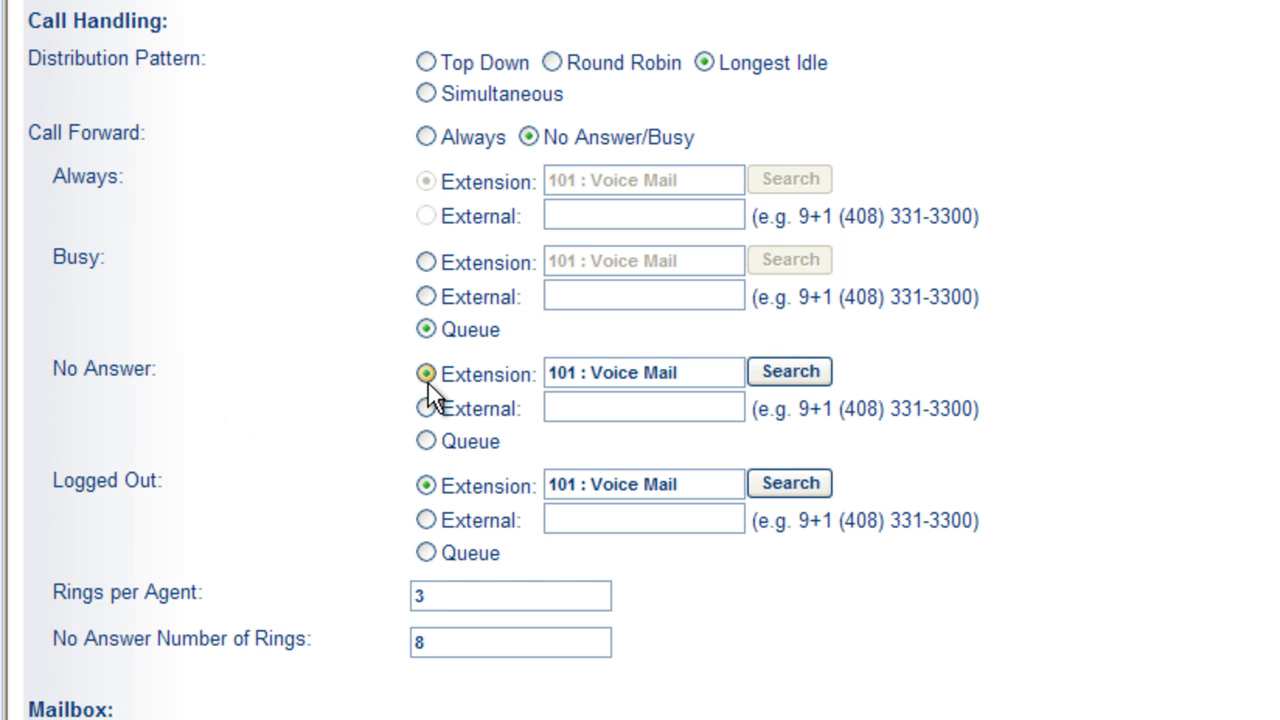
left_click(706, 372)
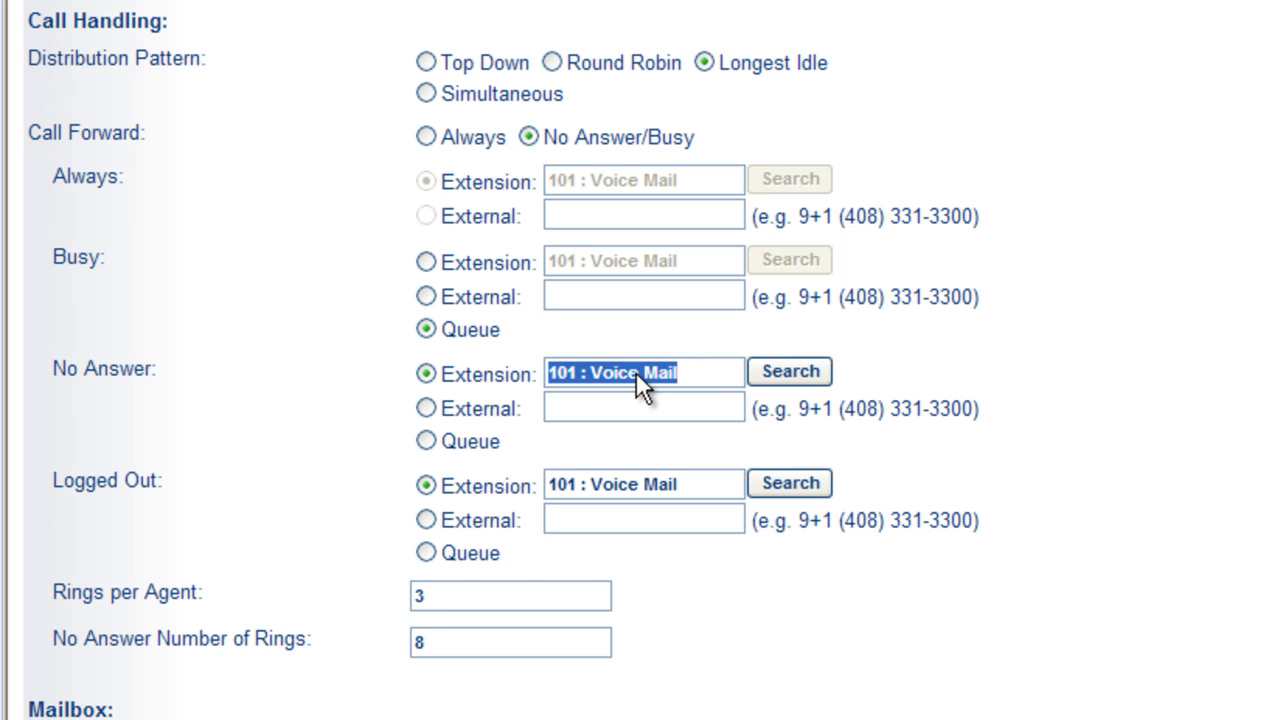
key("Tab")
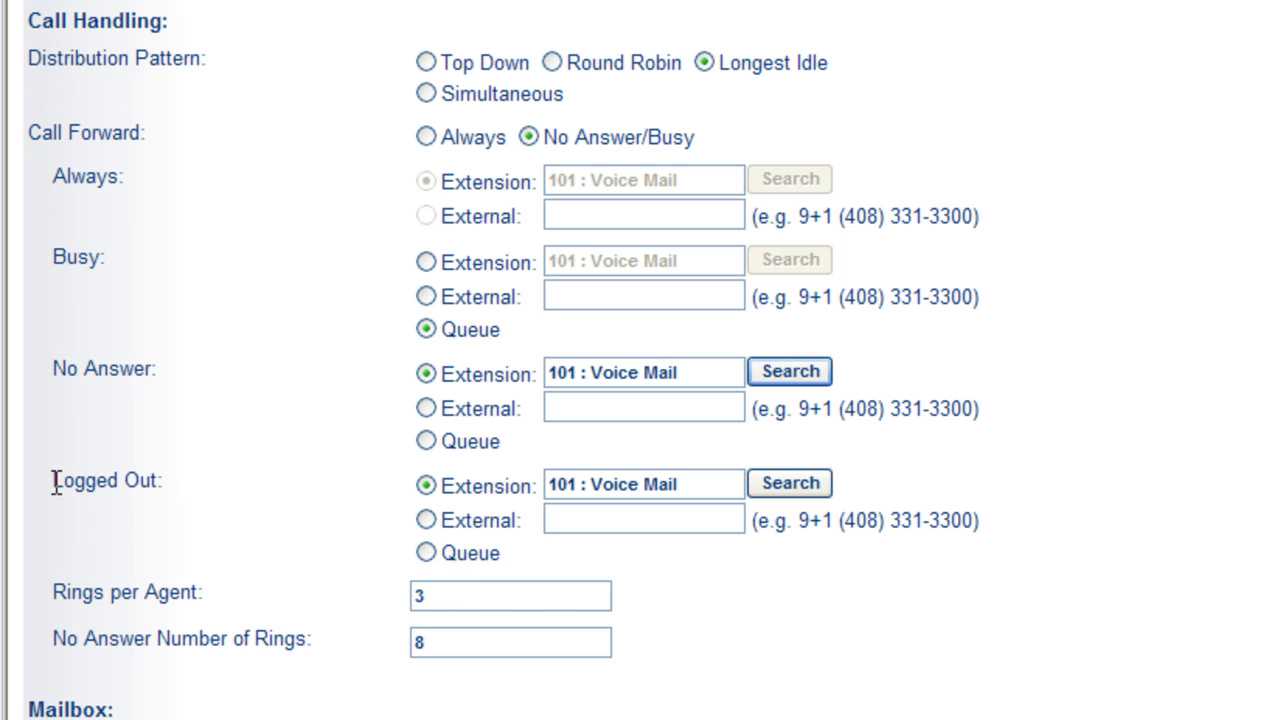
left_click_drag(53, 480, 173, 479)
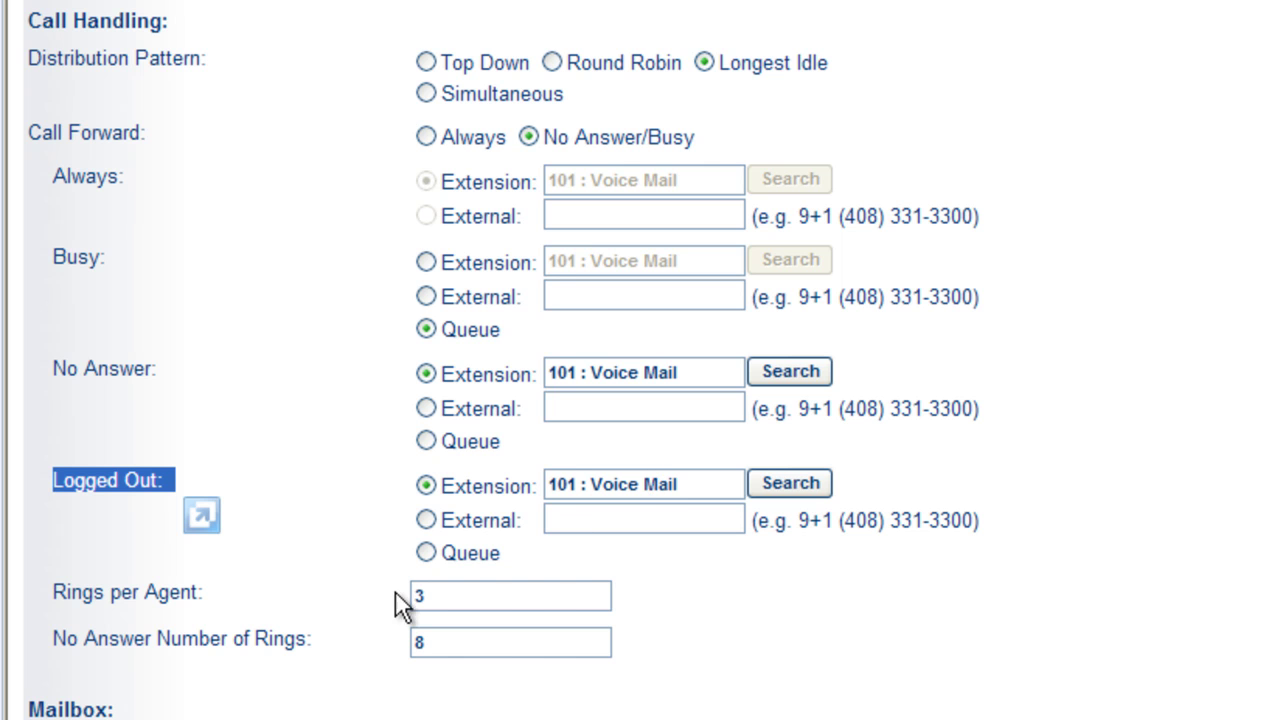
left_click_drag(53, 592, 206, 592)
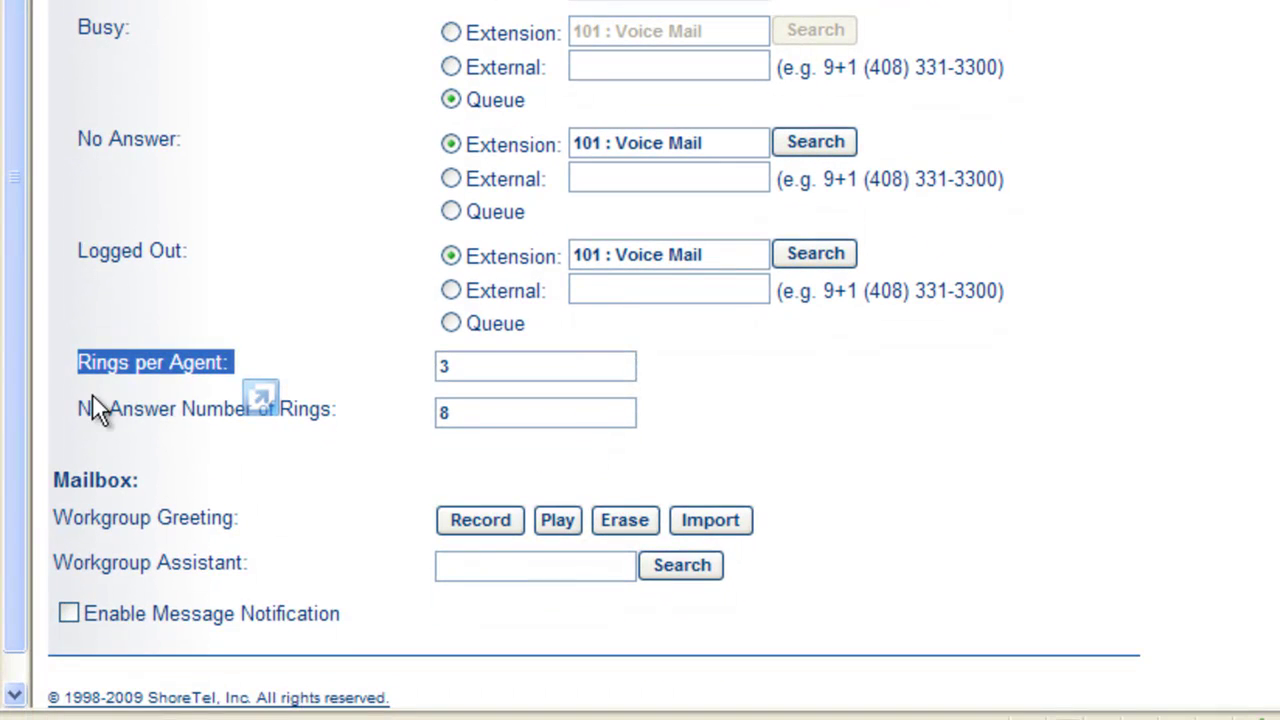
left_click_drag(70, 408, 328, 404)
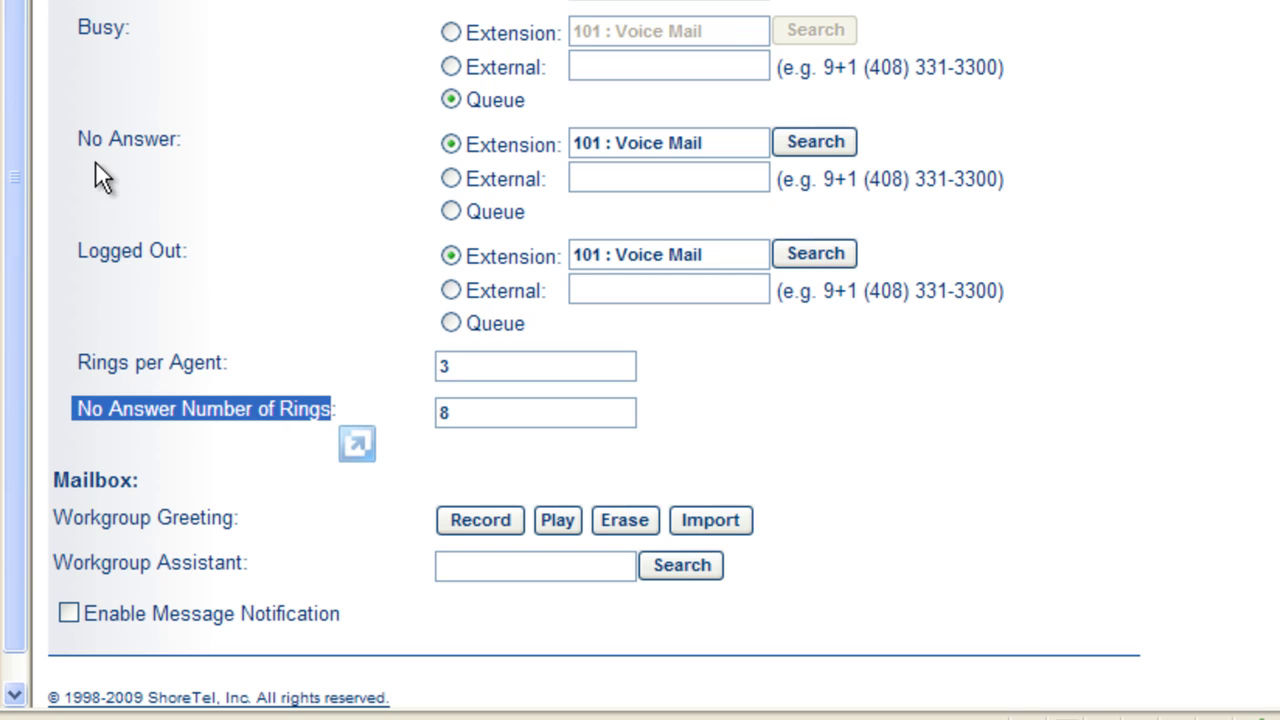
left_click_drag(77, 131, 184, 142)
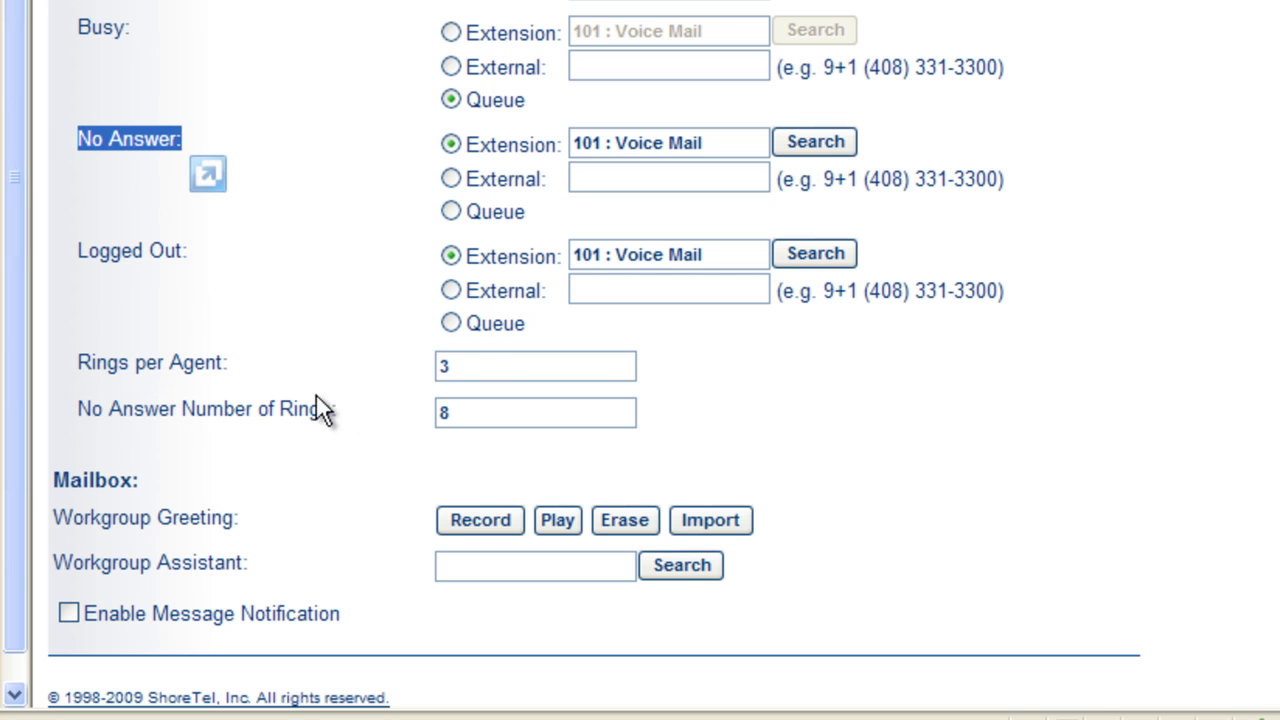
double_click(503, 367)
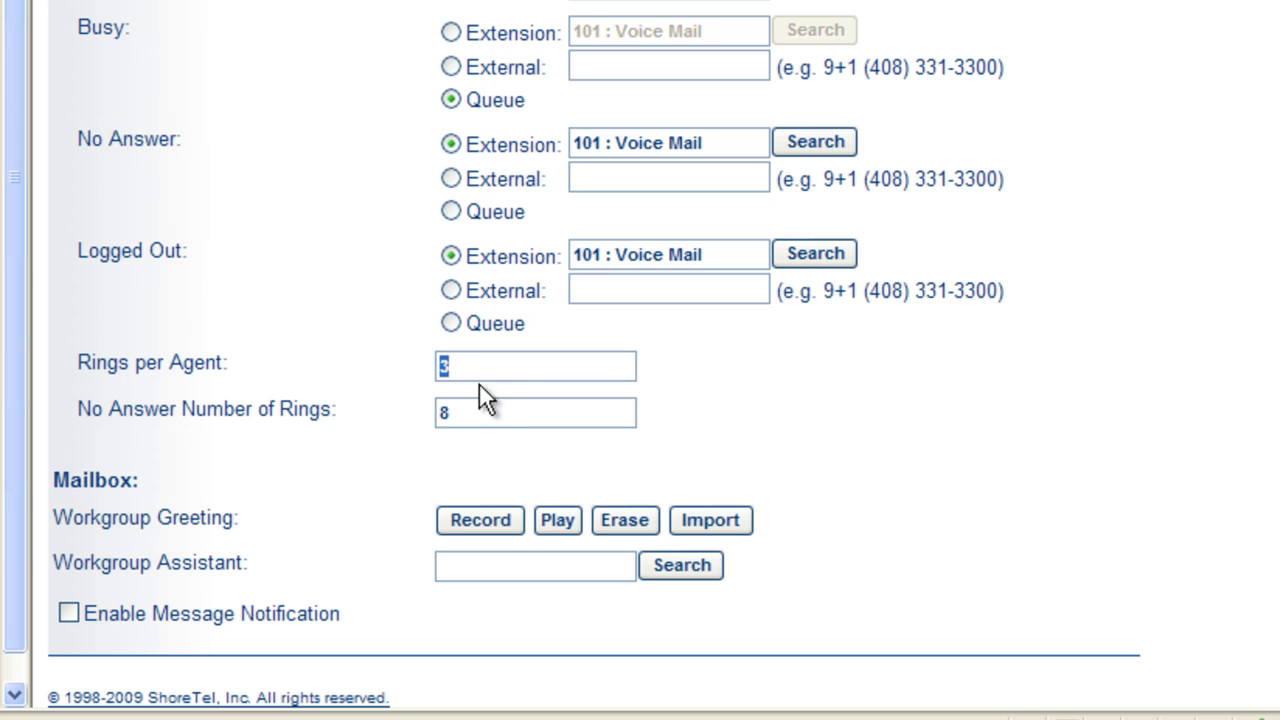
double_click(477, 415)
left_click_drag(73, 133, 193, 140)
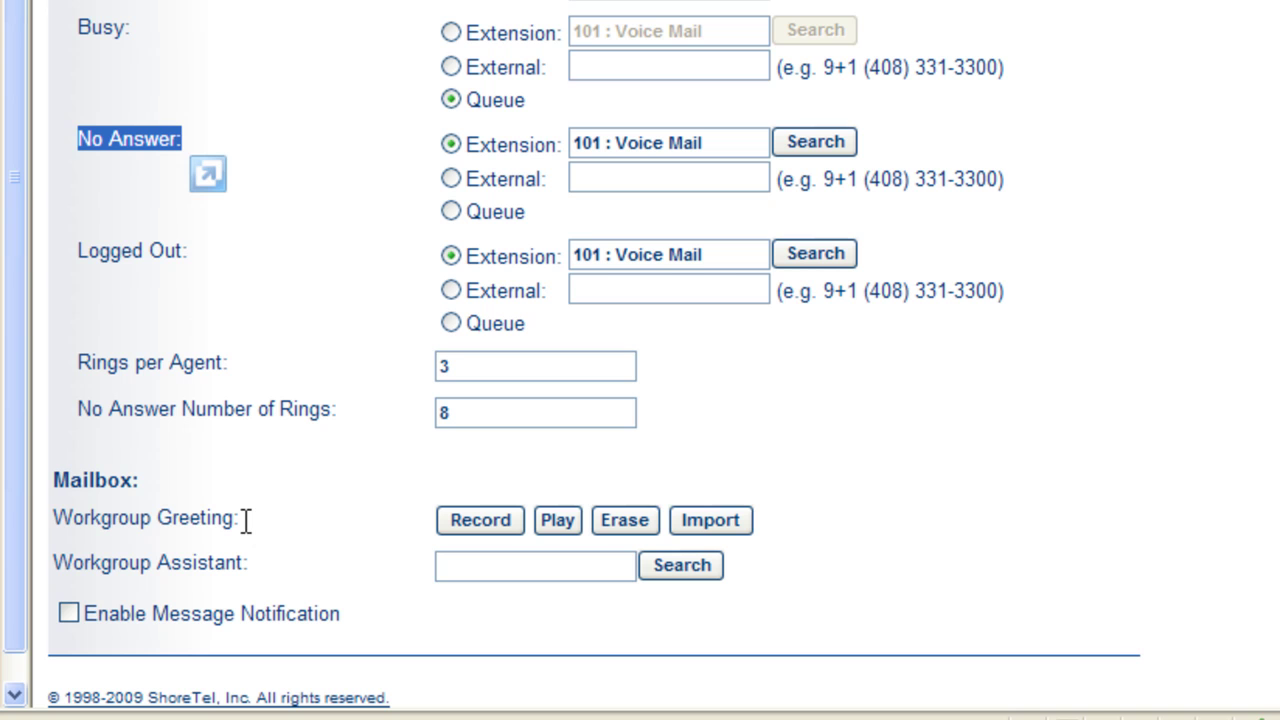
left_click(637, 146)
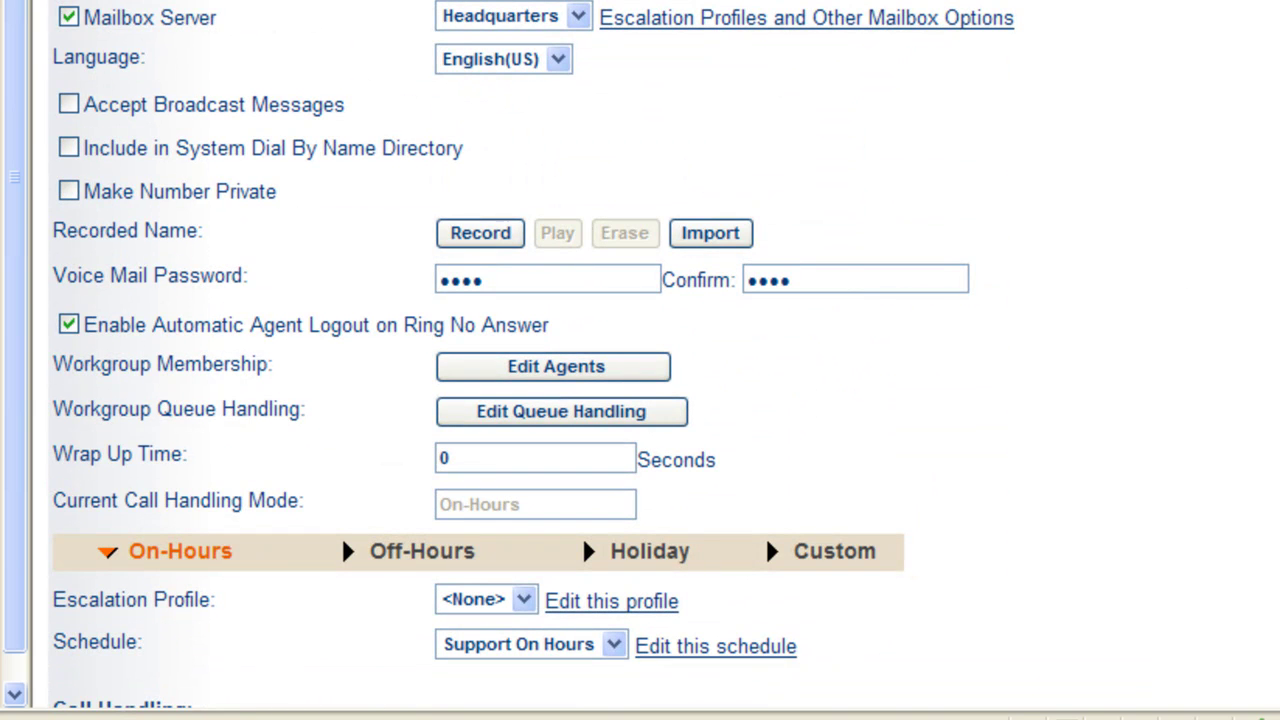
scroll(640, 360, "down", 6)
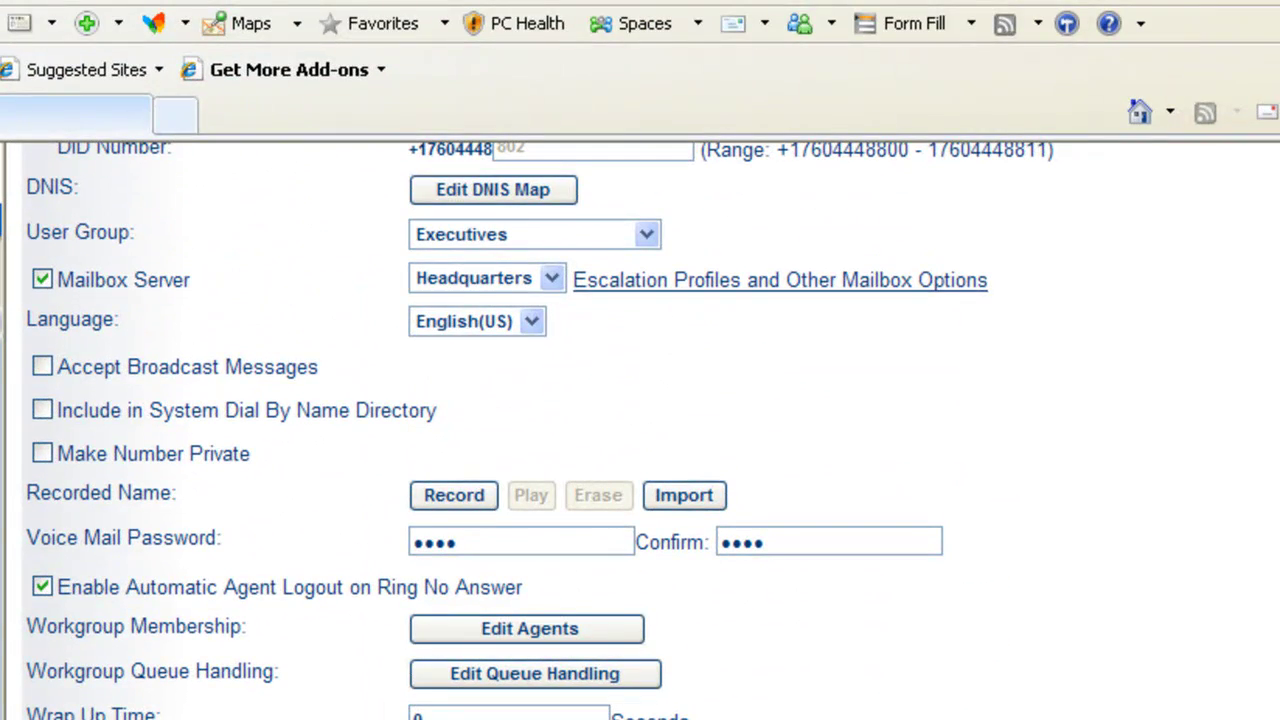
scroll(1012, 250, "up", 6)
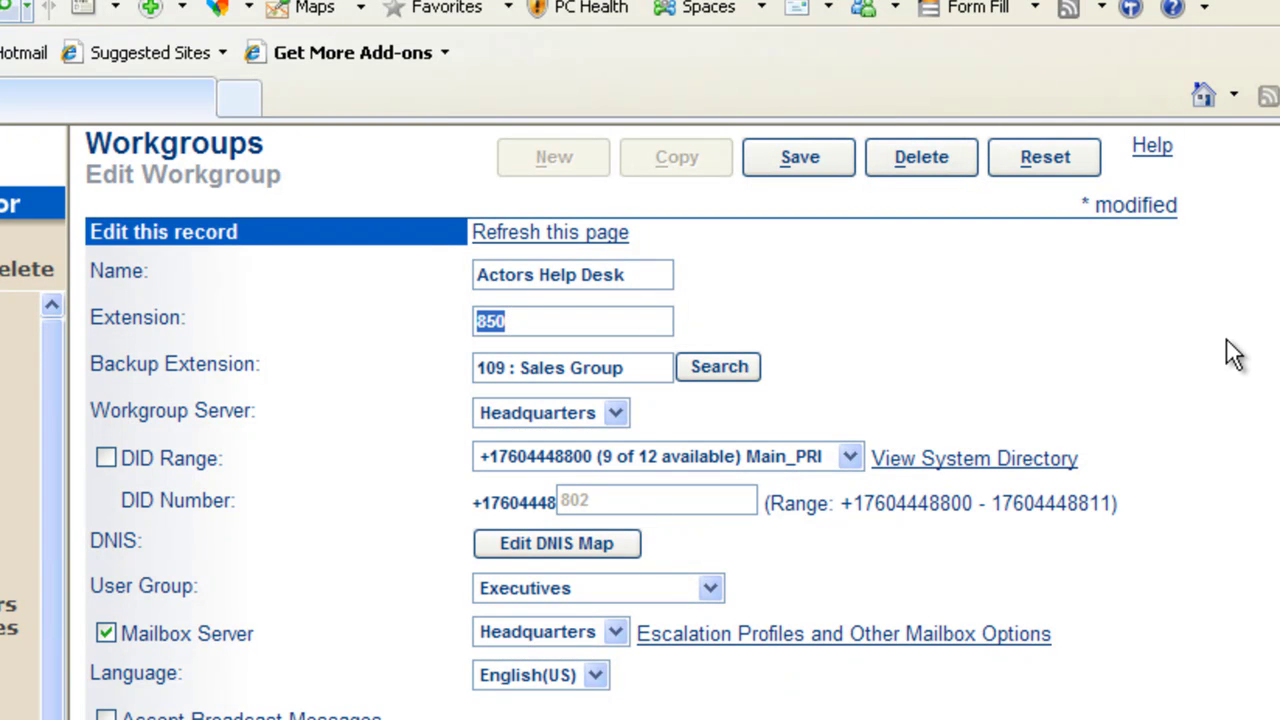
scroll(640, 420, "down", 10)
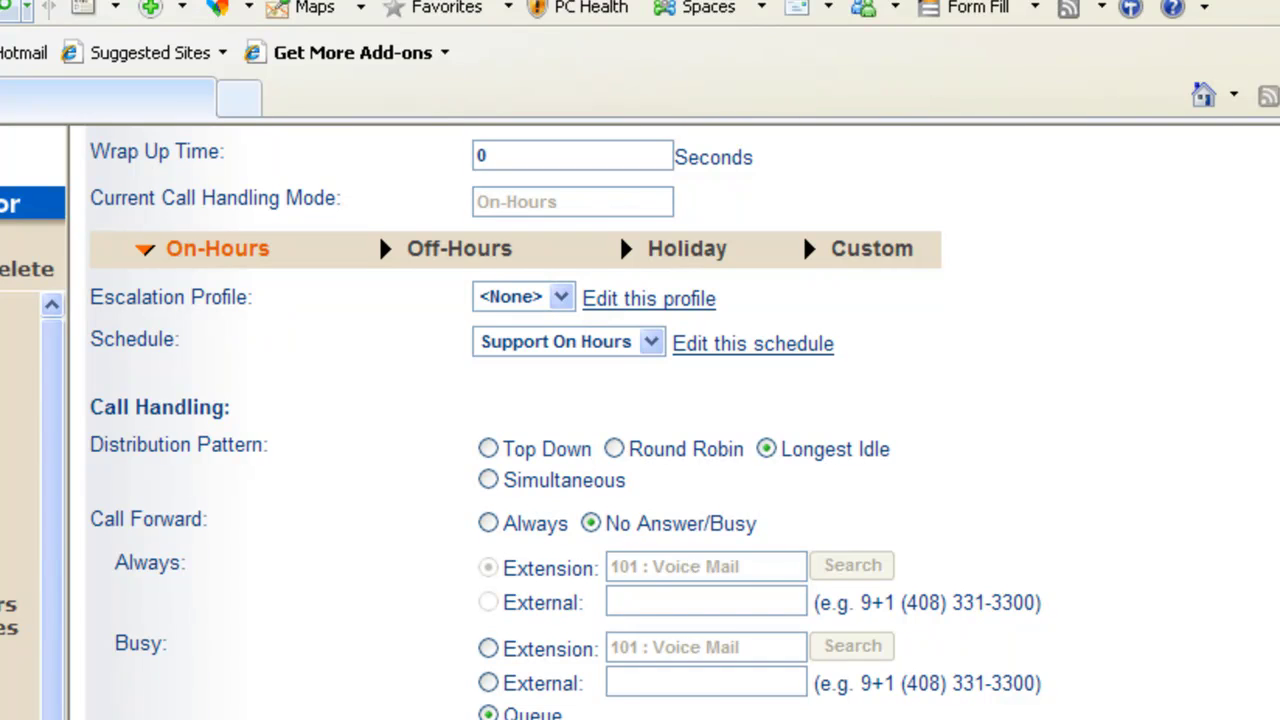
scroll(291, 531, "down", 8)
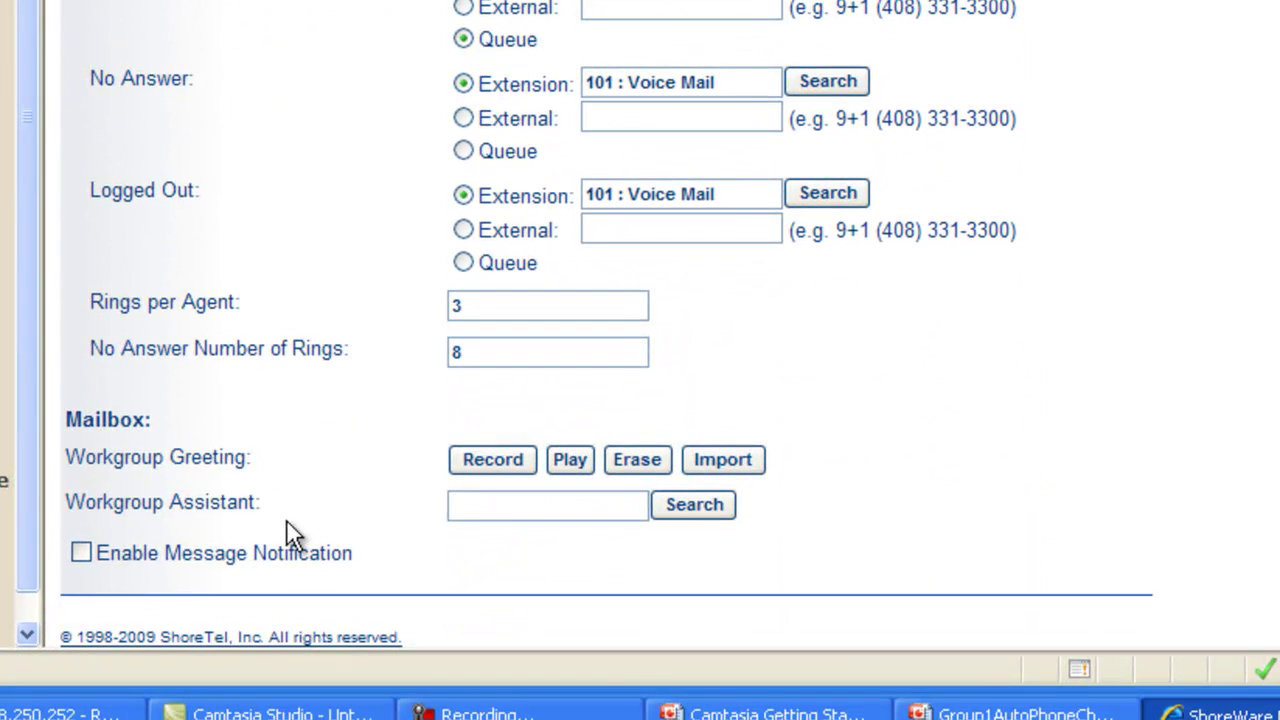
left_click(89, 515)
left_click_drag(80, 502, 285, 500)
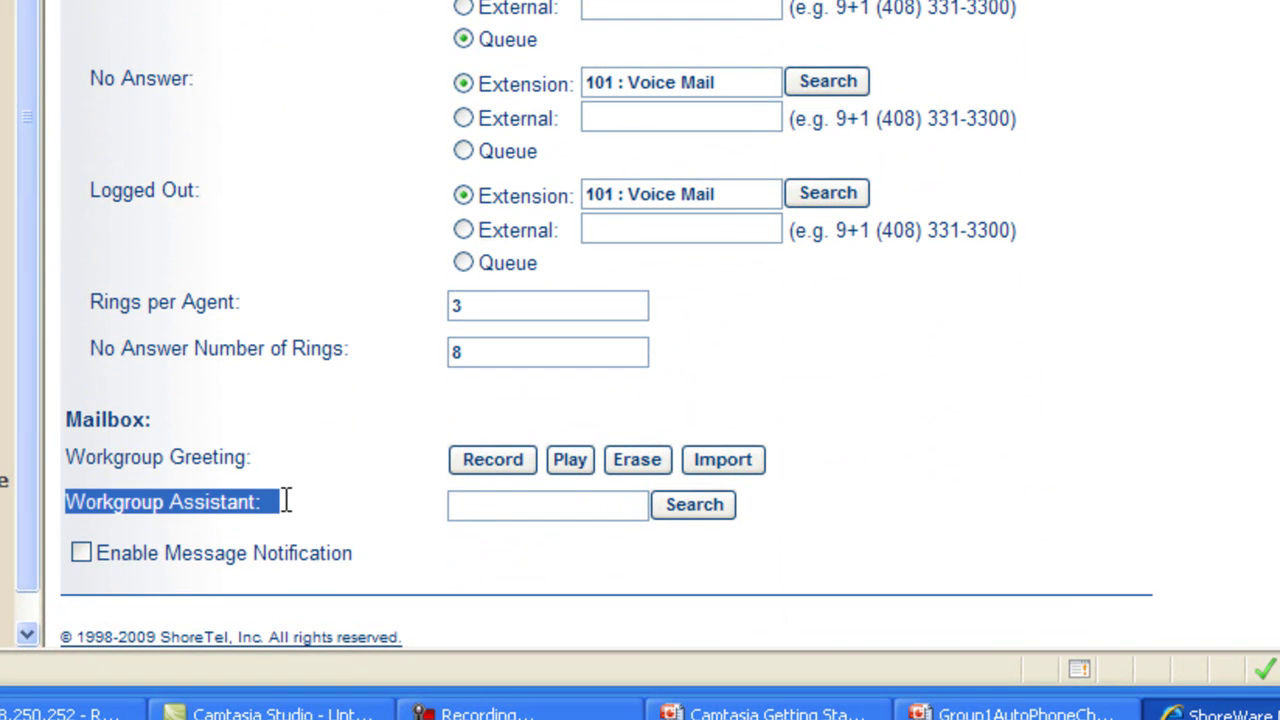
left_click(68, 462)
left_click_drag(68, 462, 244, 466)
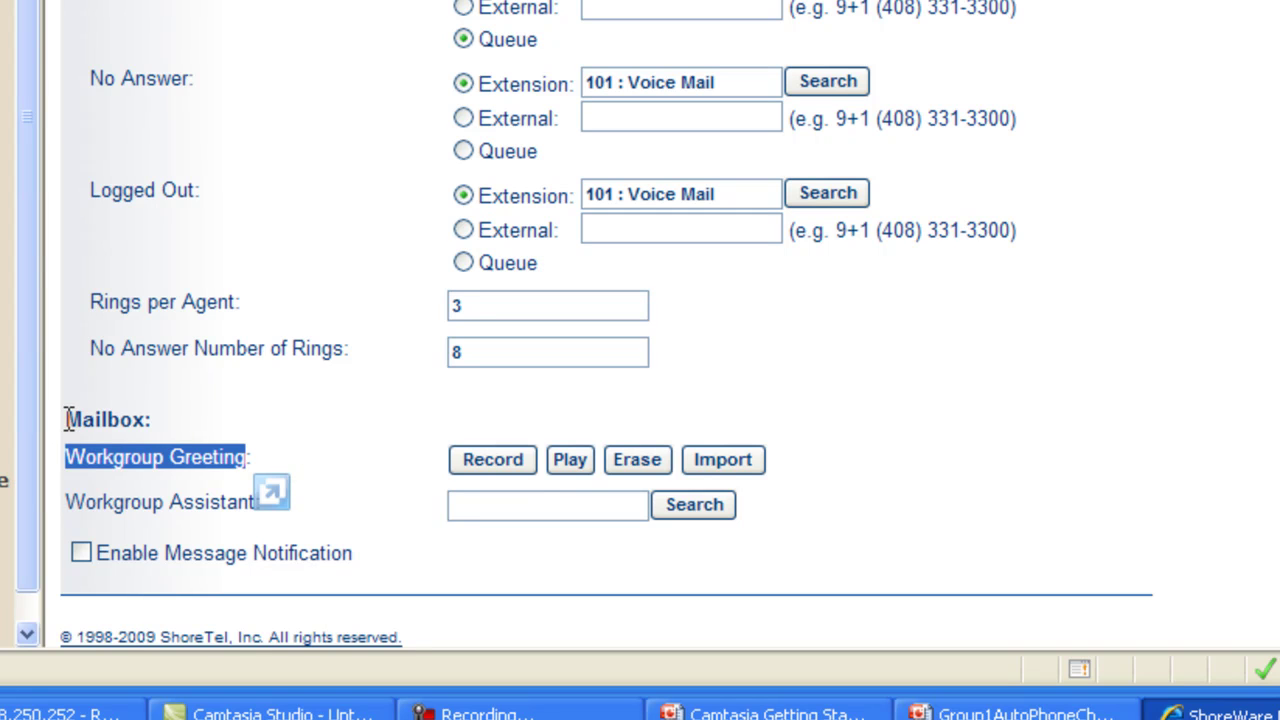
left_click_drag(73, 418, 168, 420)
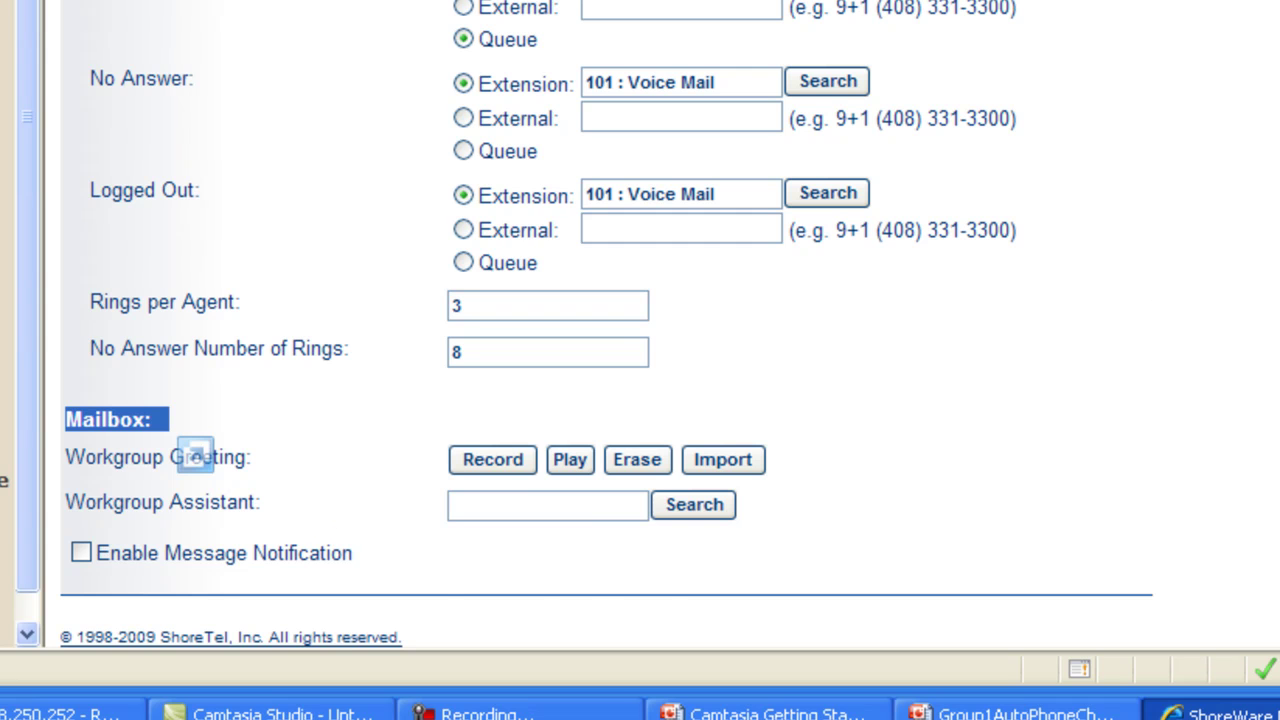
scroll(640, 330, "up", 10)
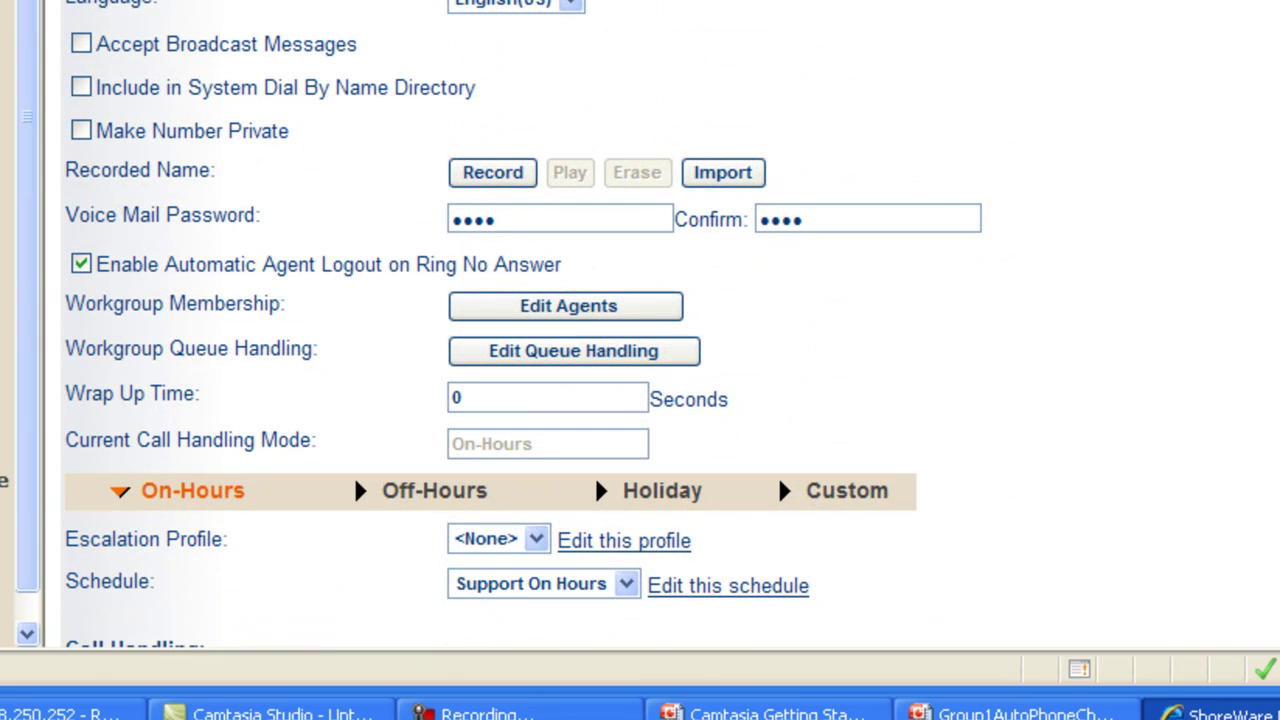